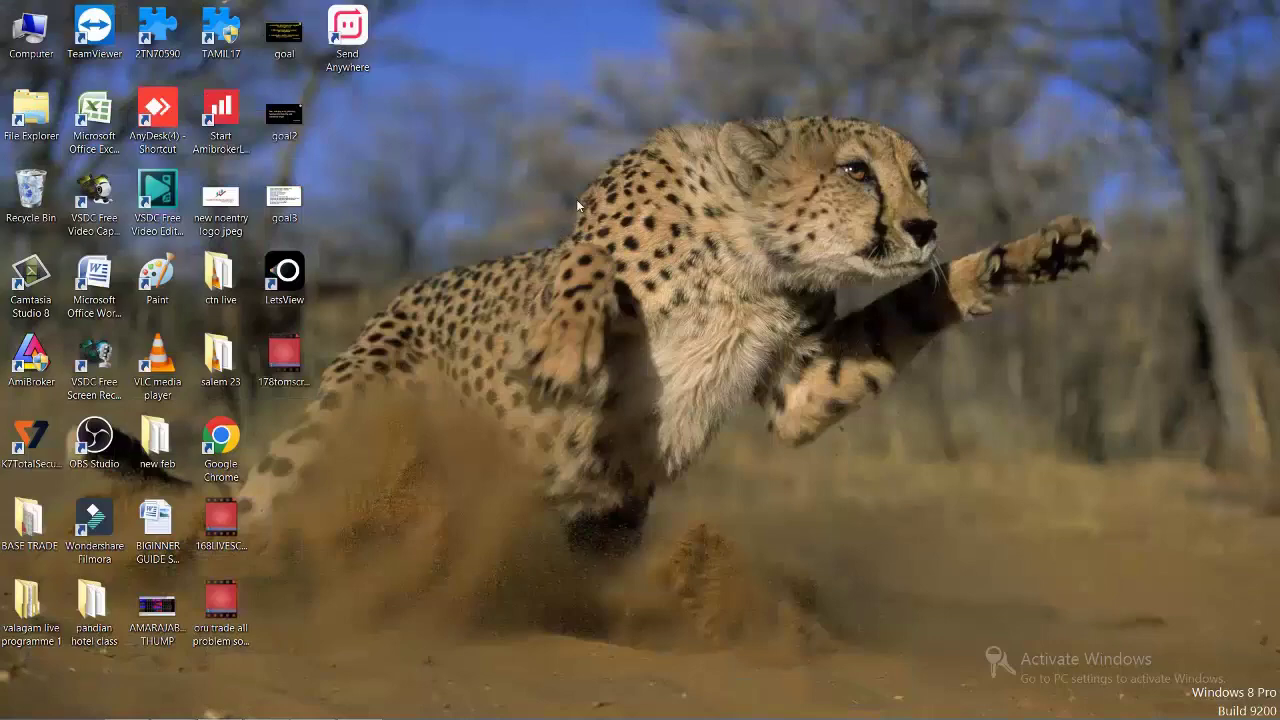
Switch to the Excel trading sheet and review the BAJFINSERVE, BAJFIN and MMFINANCE call entries under TOMORROW TRADING STOCKS for 17-8-2022.
right_click(576, 205)
left_click(580, 217)
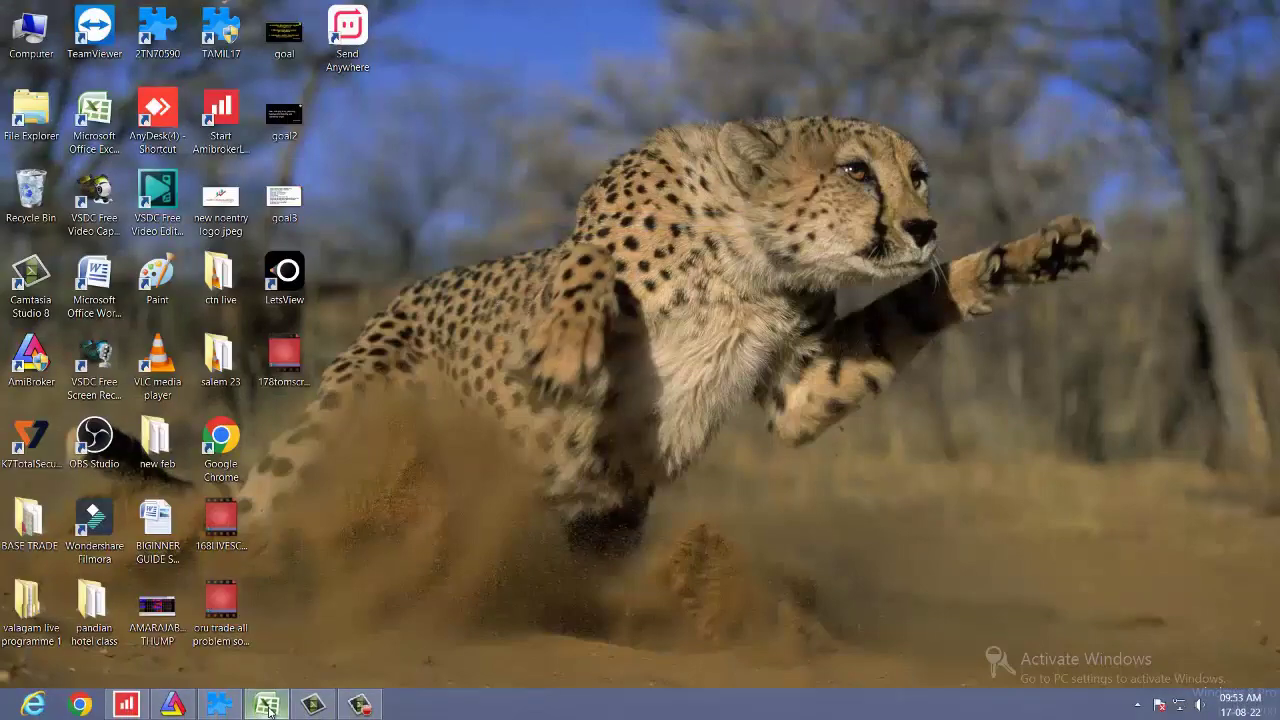
left_click(268, 708)
left_click(1057, 410)
scroll(834, 437, "up", 3)
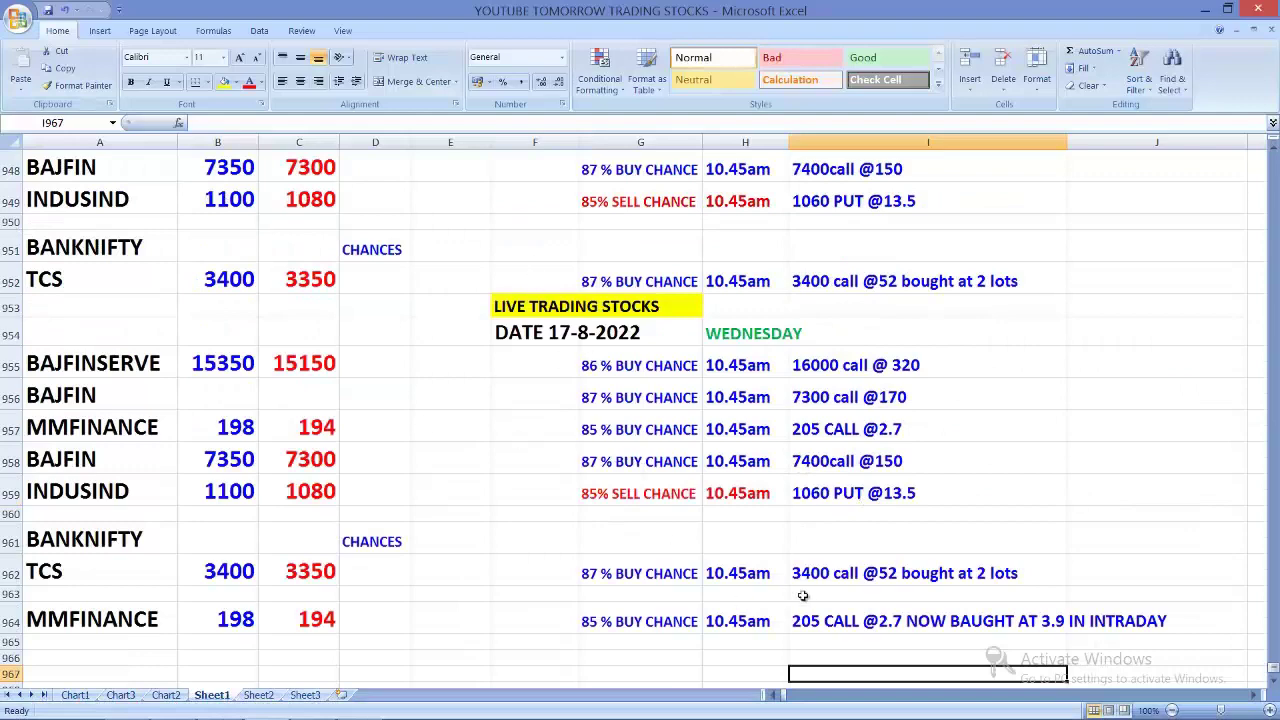
scroll(770, 590, "up", 3)
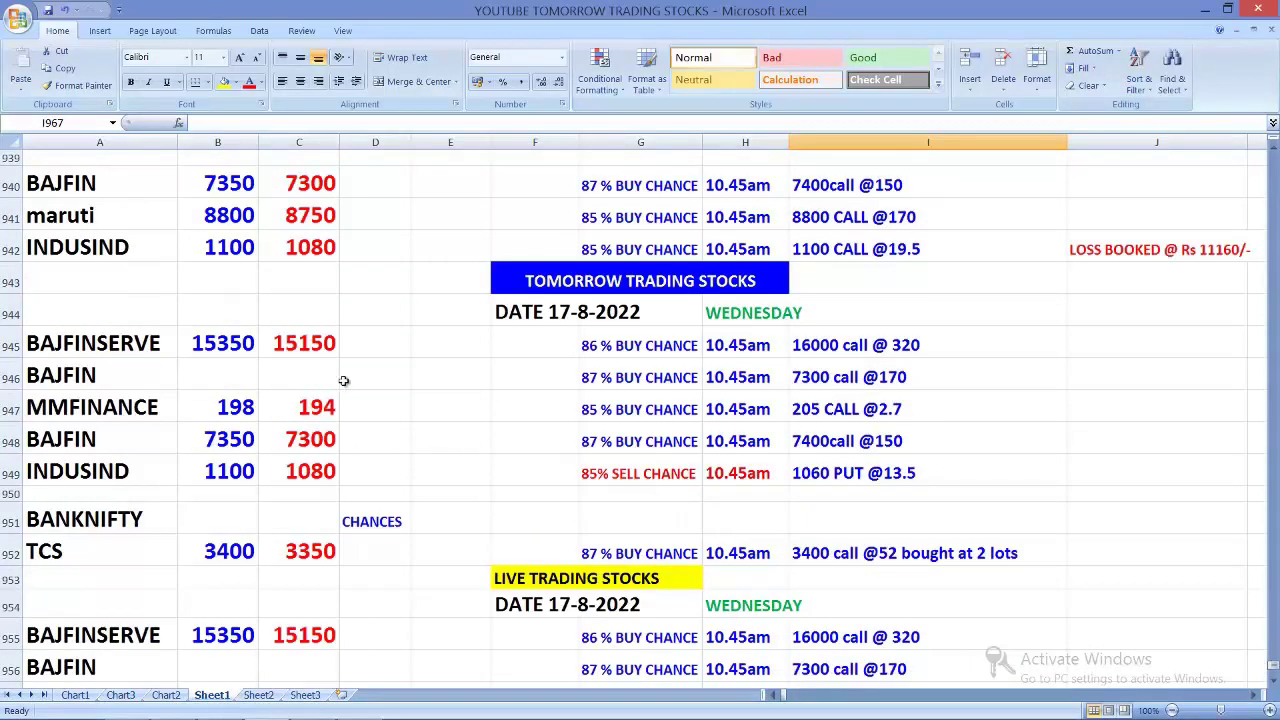
left_click(836, 345)
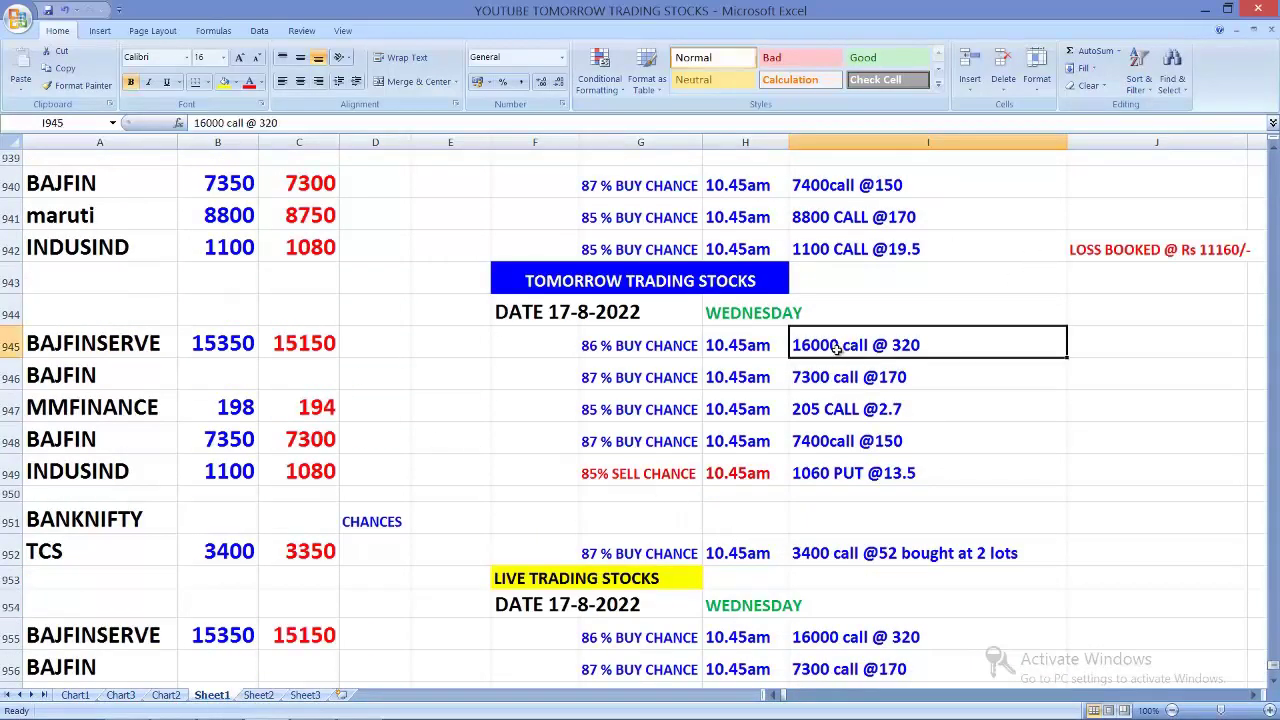
left_click(846, 377)
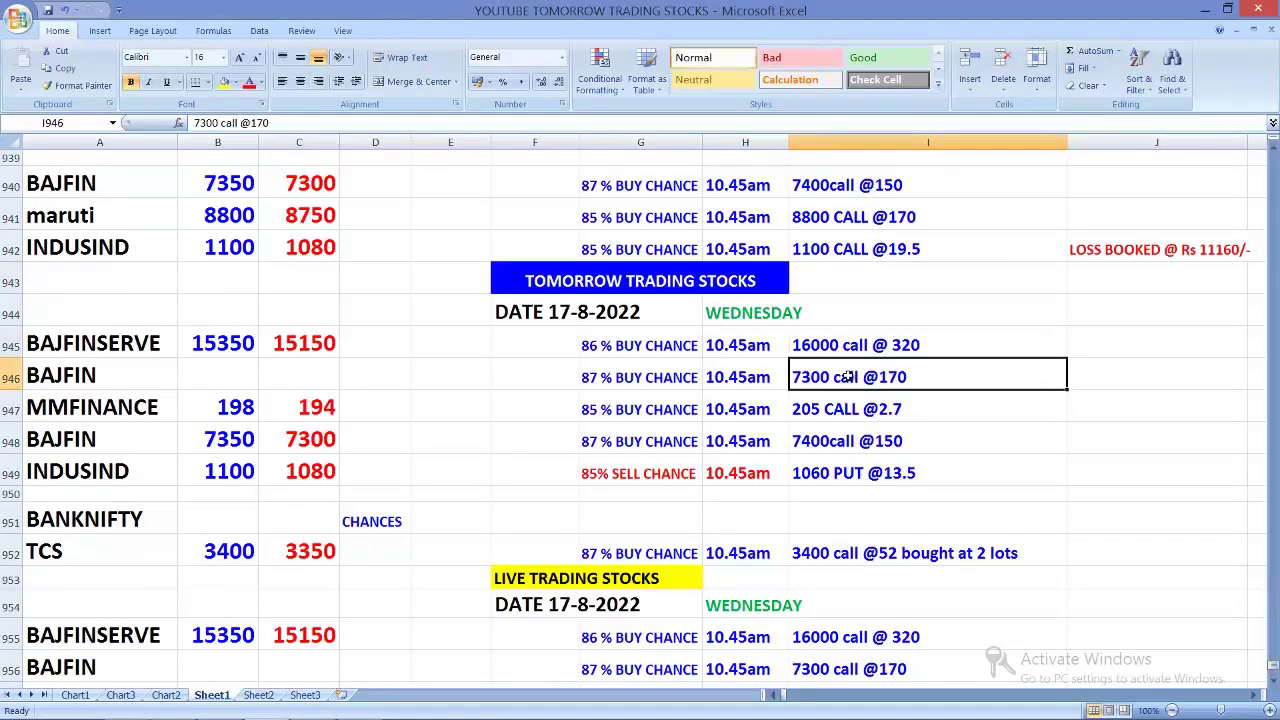
left_click(872, 418)
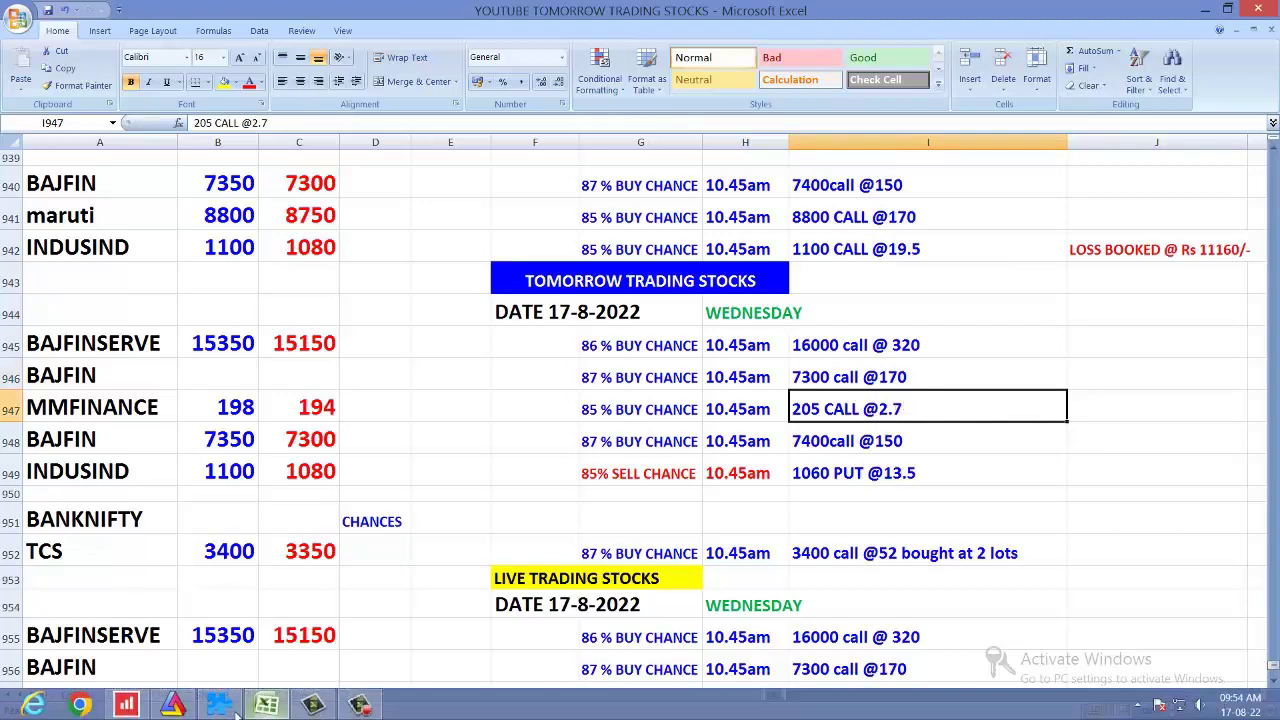
Check the M&MFIN 205 call quote in NEST Trader and the M&MFIN 10-minute chart in AmiBroker.
left_click(219, 713)
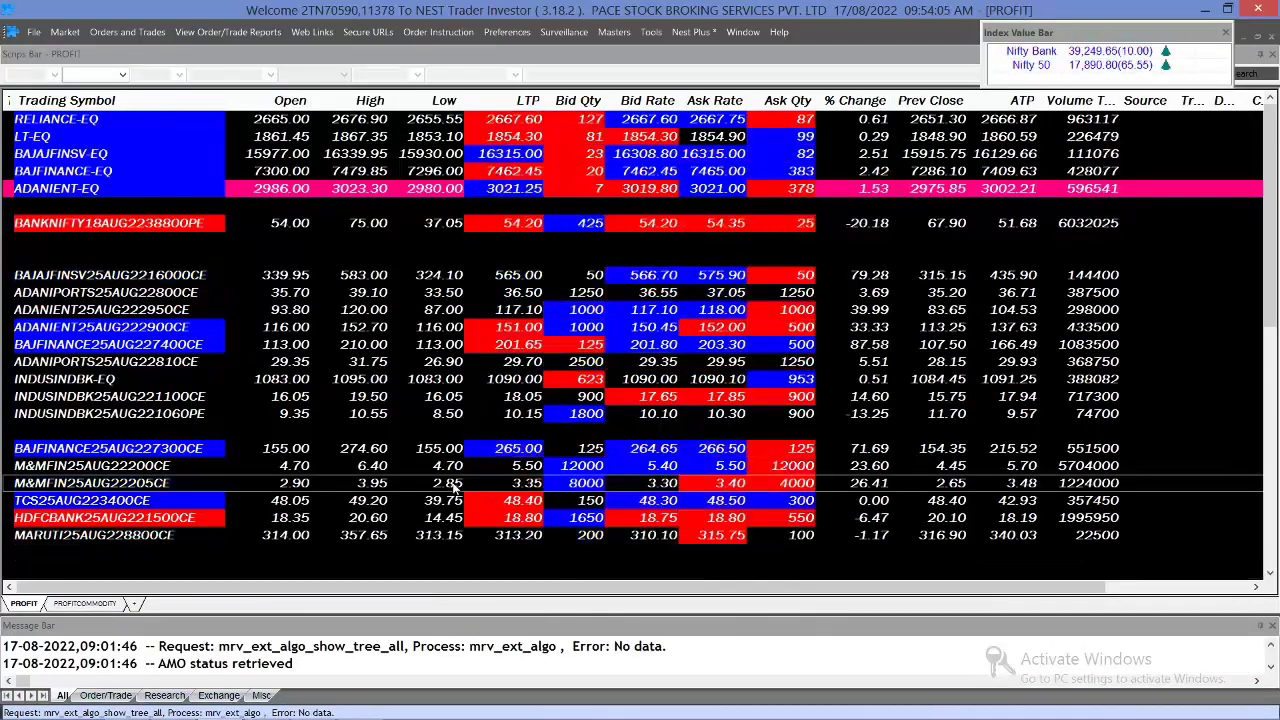
left_click(398, 483)
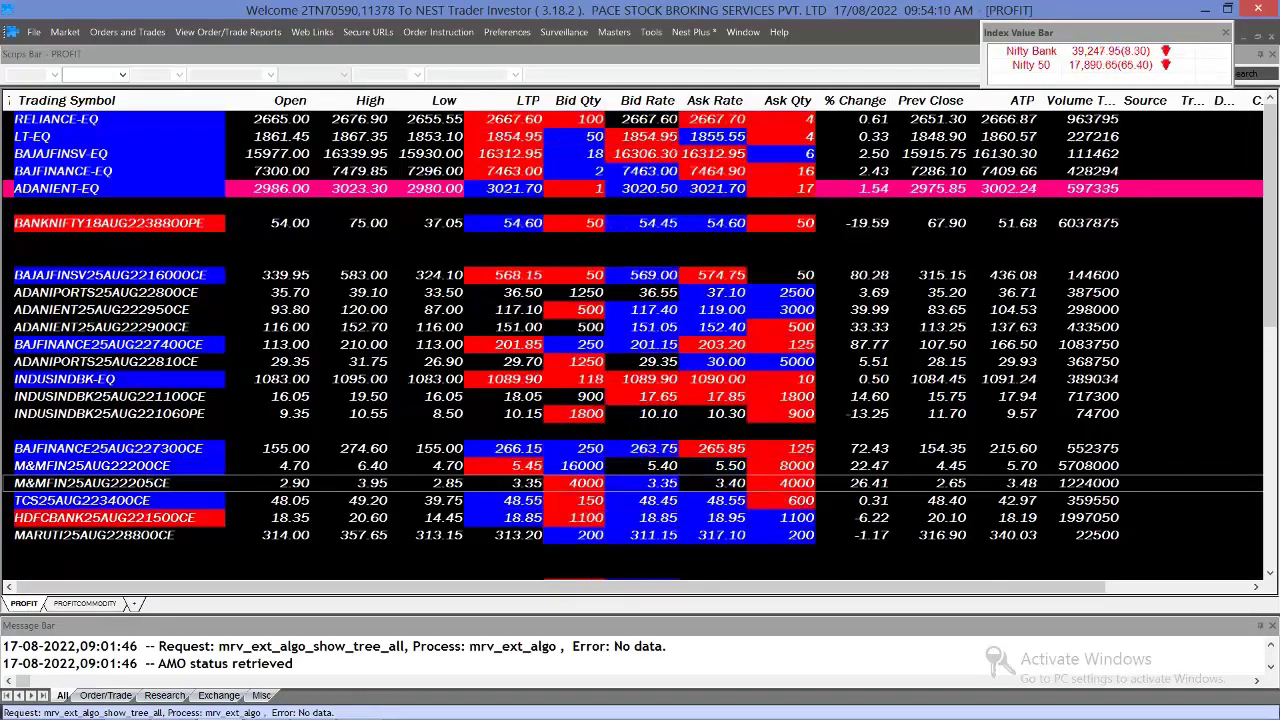
key("alt+Tab")
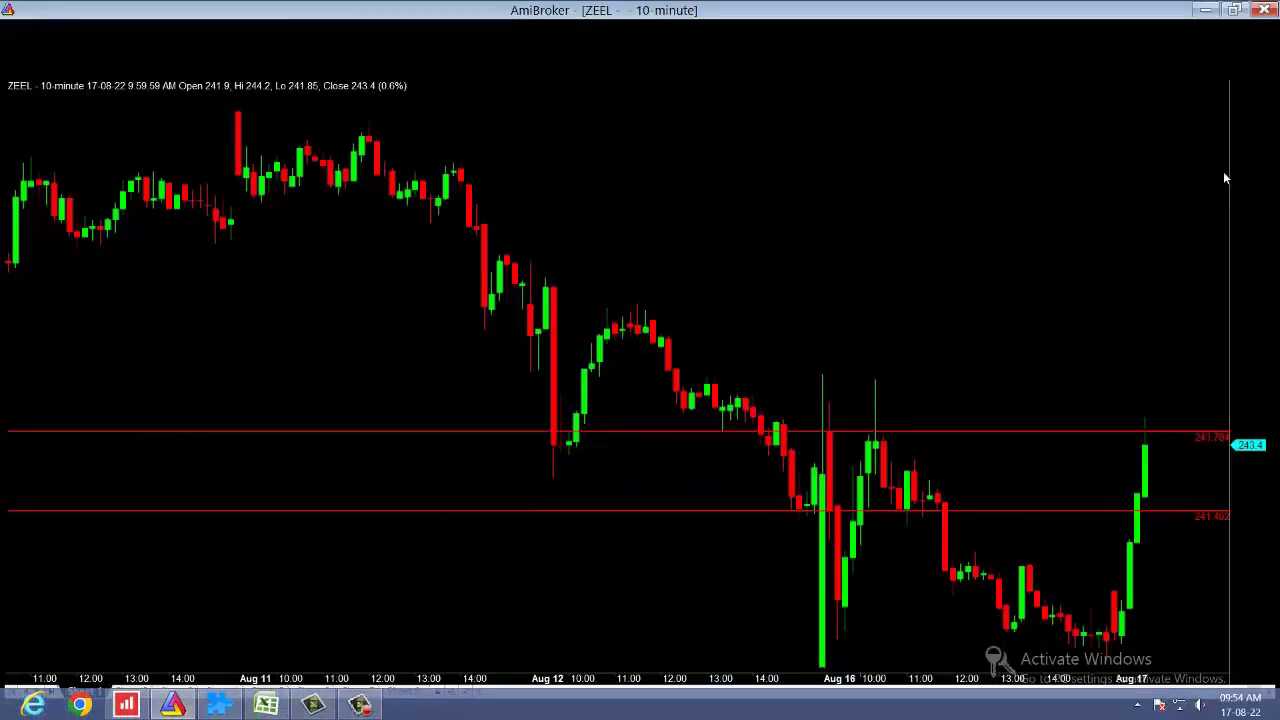
left_click(1271, 70)
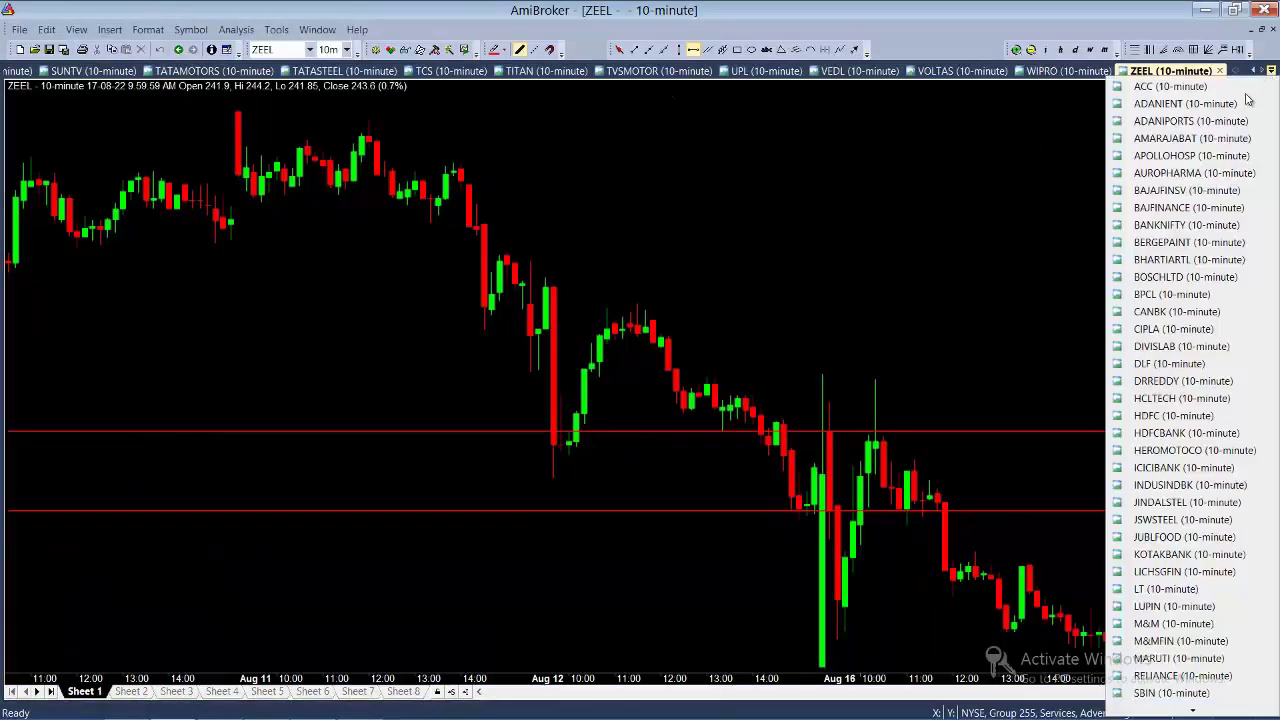
left_click(1172, 641)
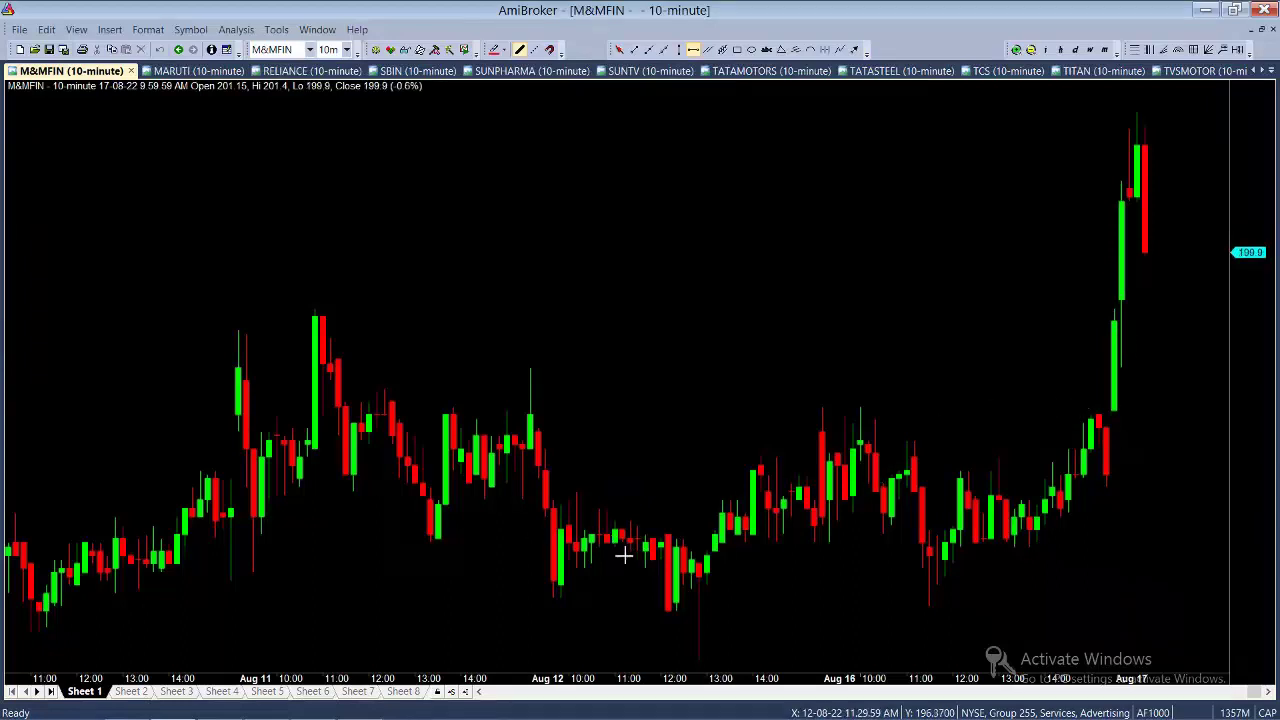
mouse_move(636, 553)
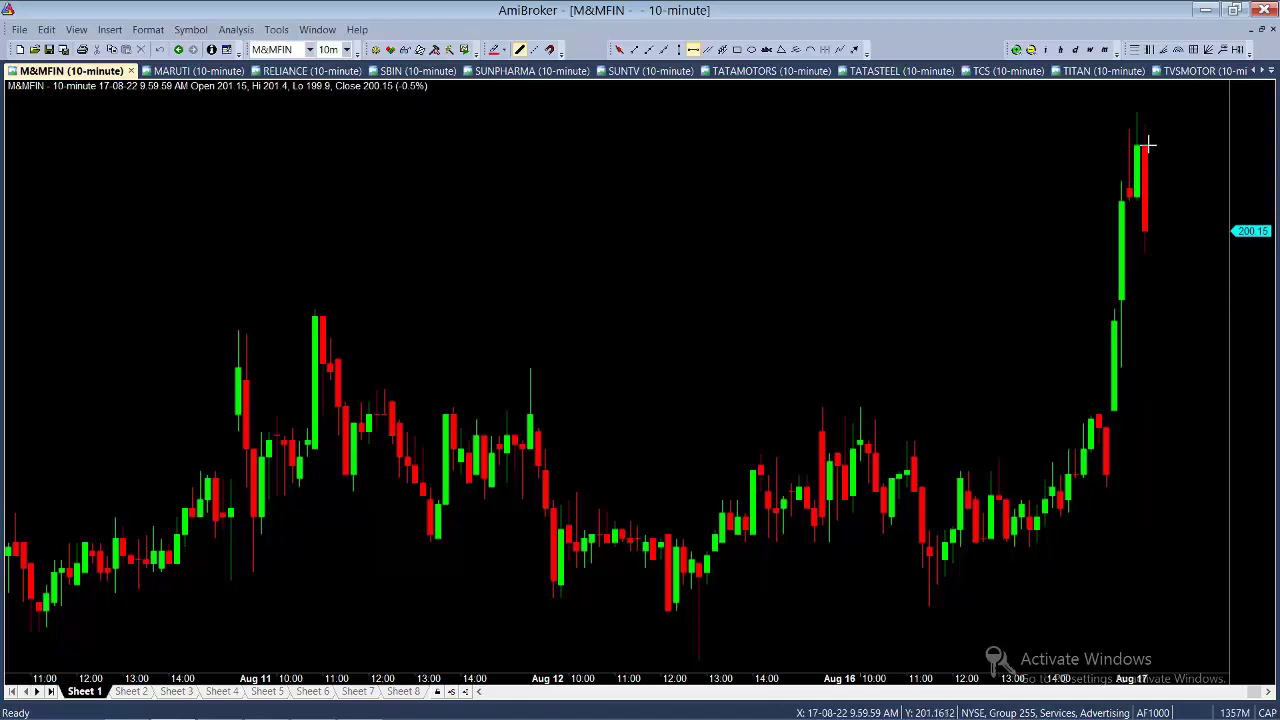
left_click(1206, 12)
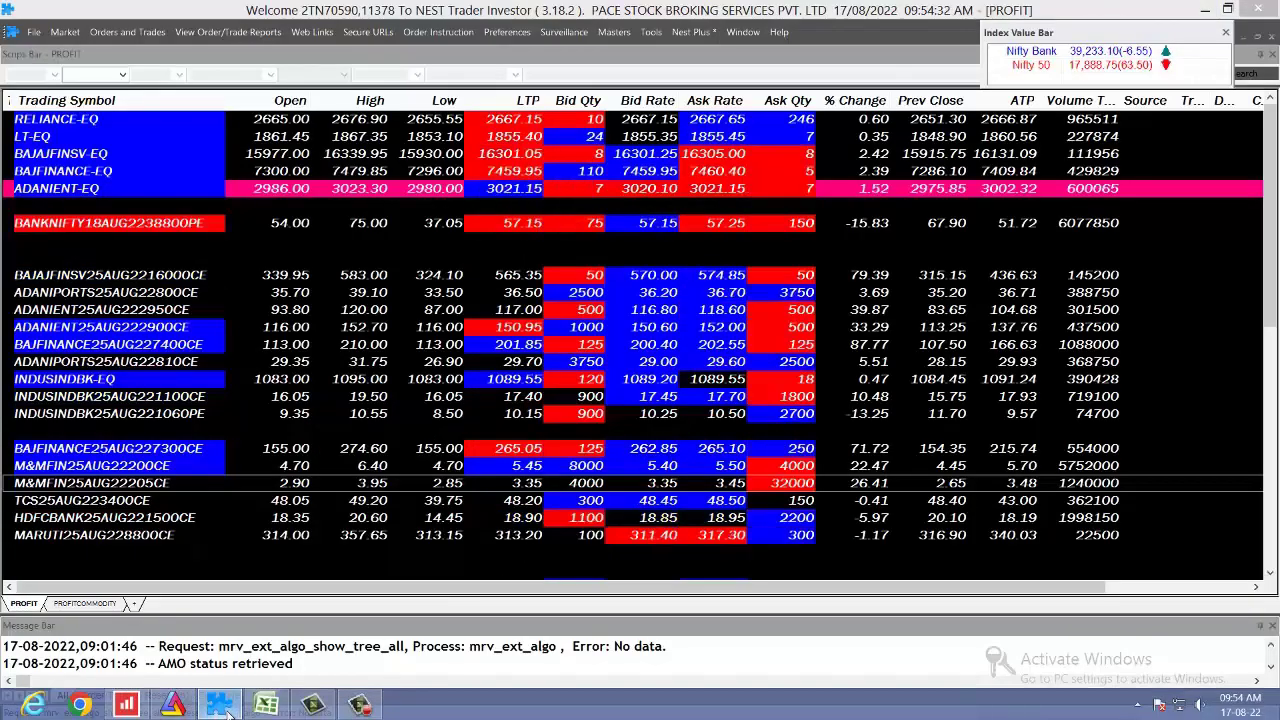
Return to Excel and review the INDUSIND loss note in J942 and the BAJFINSERVE 16000 call under LIVE TRADING STOCKS.
left_click(266, 705)
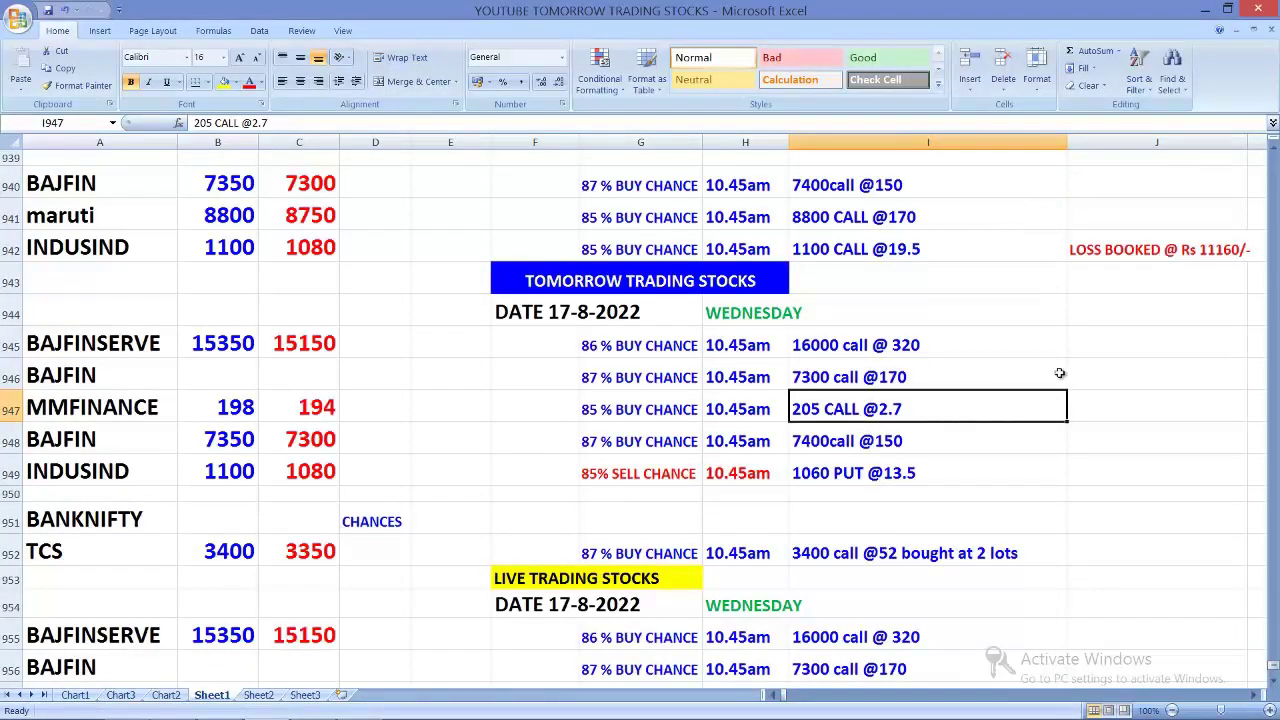
left_click(1208, 252)
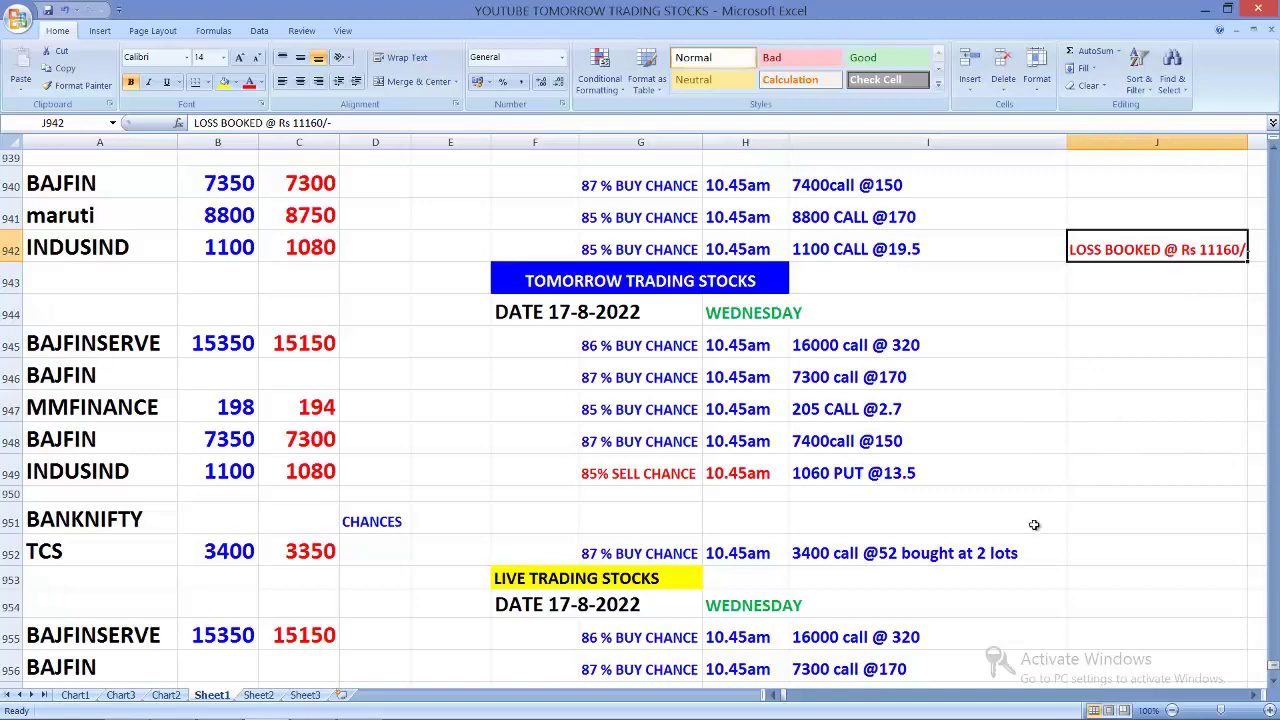
scroll(1034, 525, "down", 2)
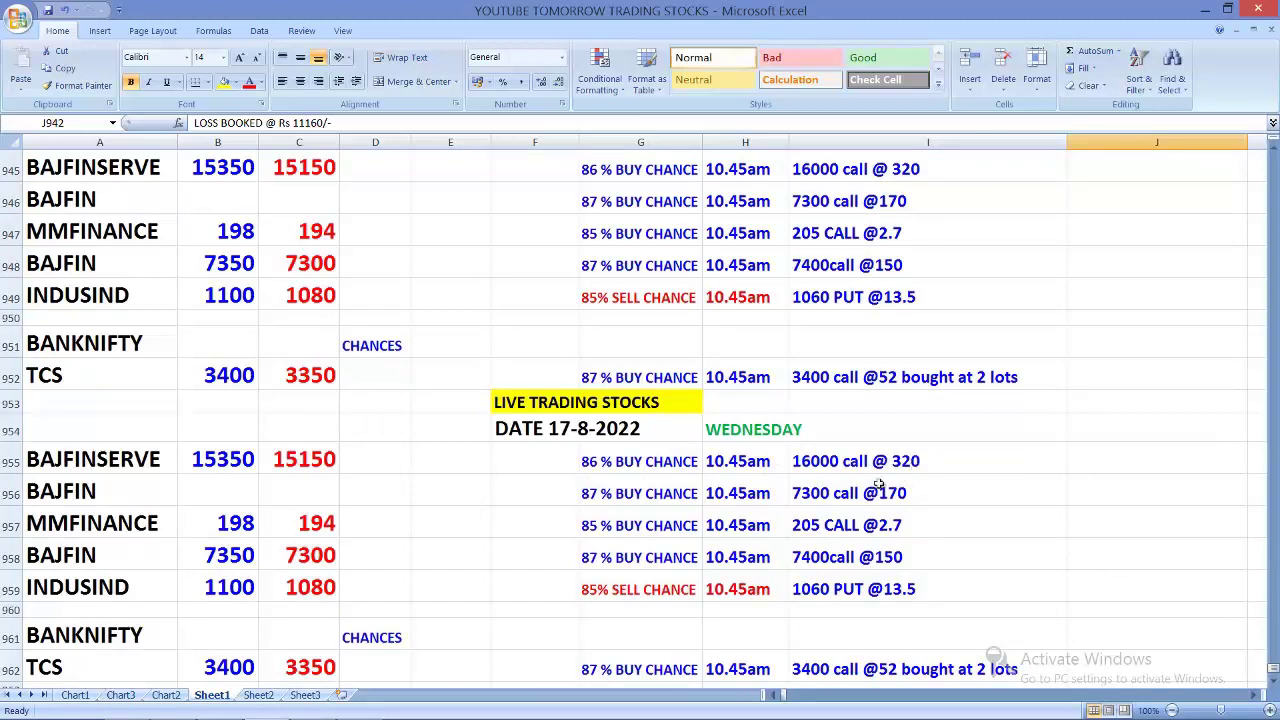
left_click(931, 467)
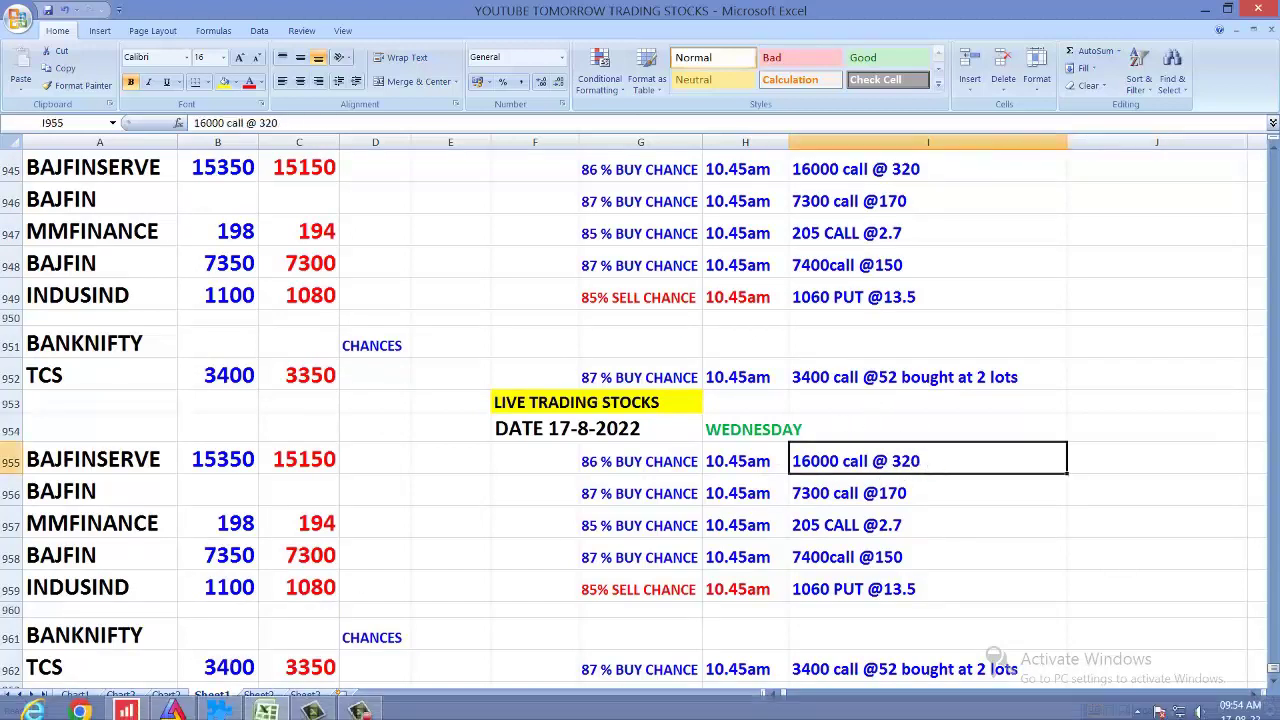
Check the BAJAJFINSV 16000 call quote in the NEST Trader watchlist and return to the Excel sheet.
left_click(226, 708)
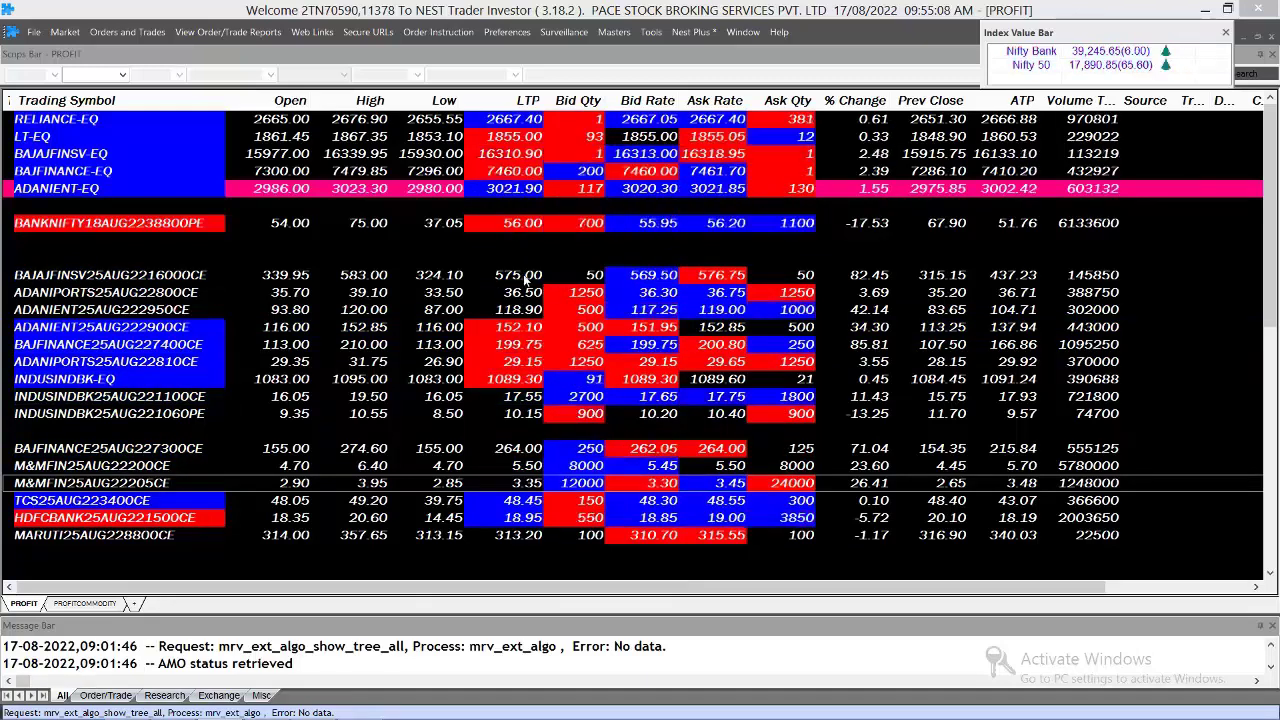
left_click(518, 277)
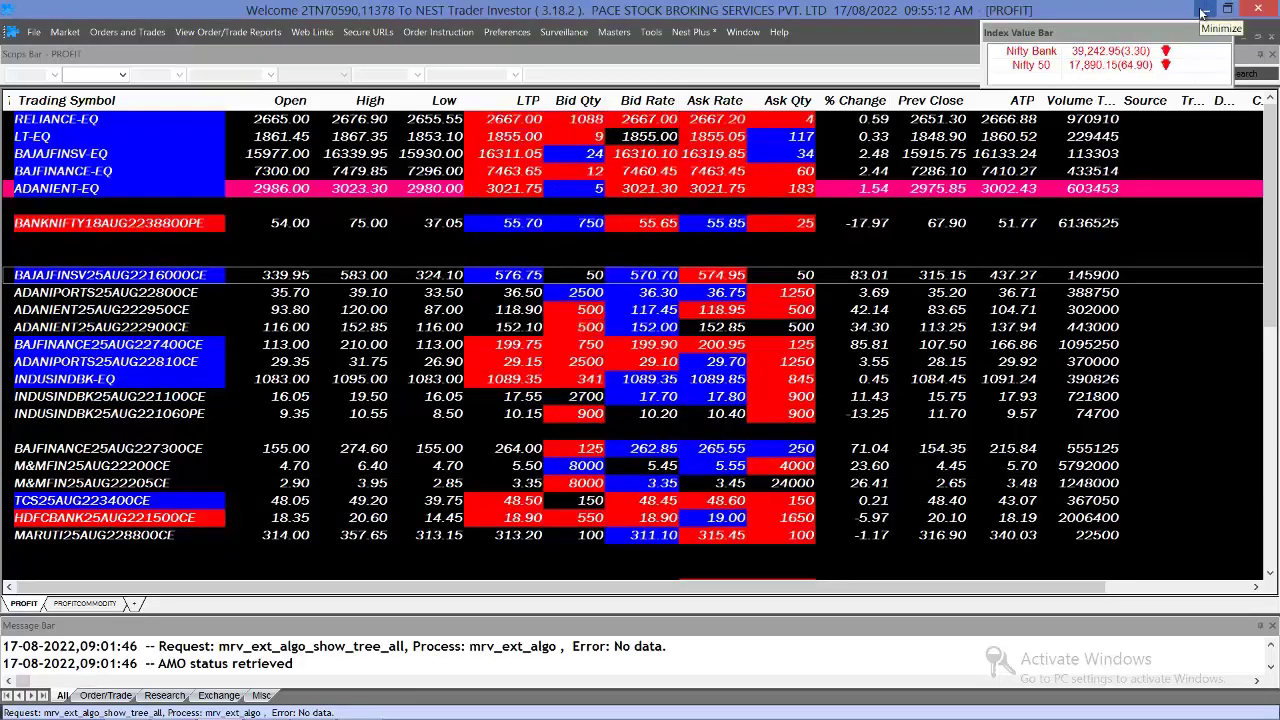
left_click(1203, 10)
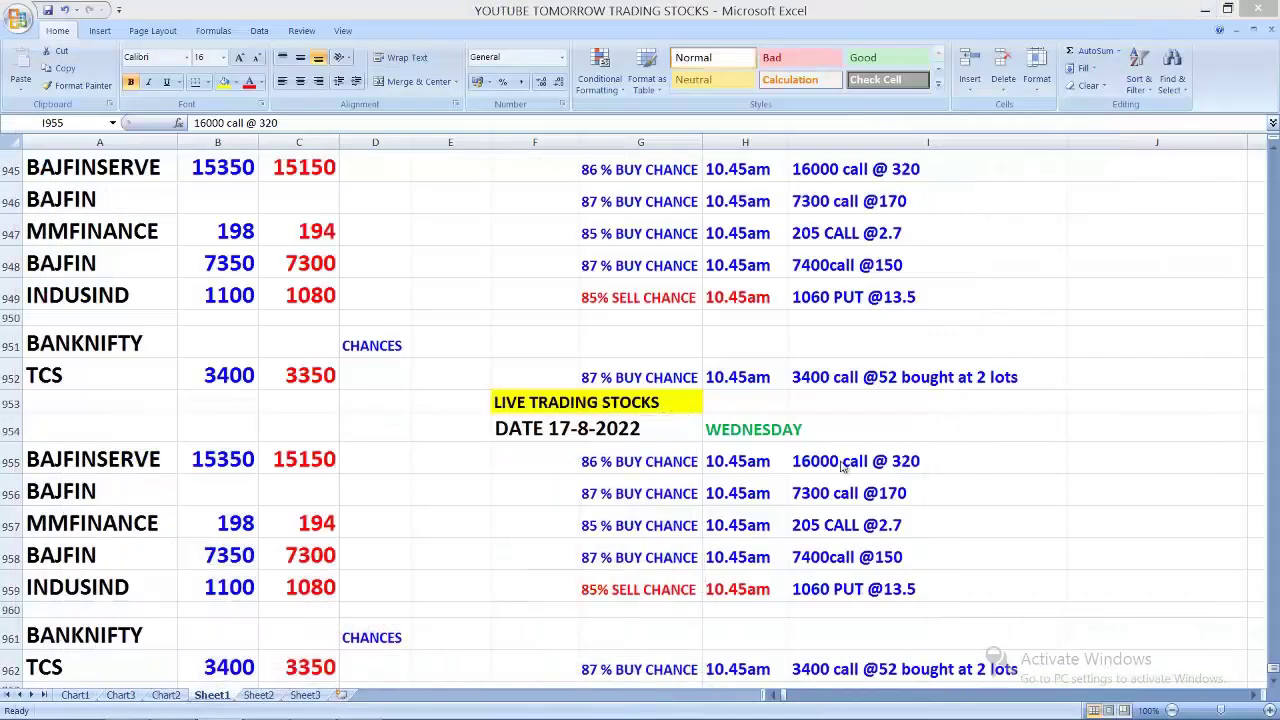
Enter 13000 in cell J955 of the BAJFINSERVE row under LIVE TRADING STOCKS.
left_click(1113, 459)
type("13000")
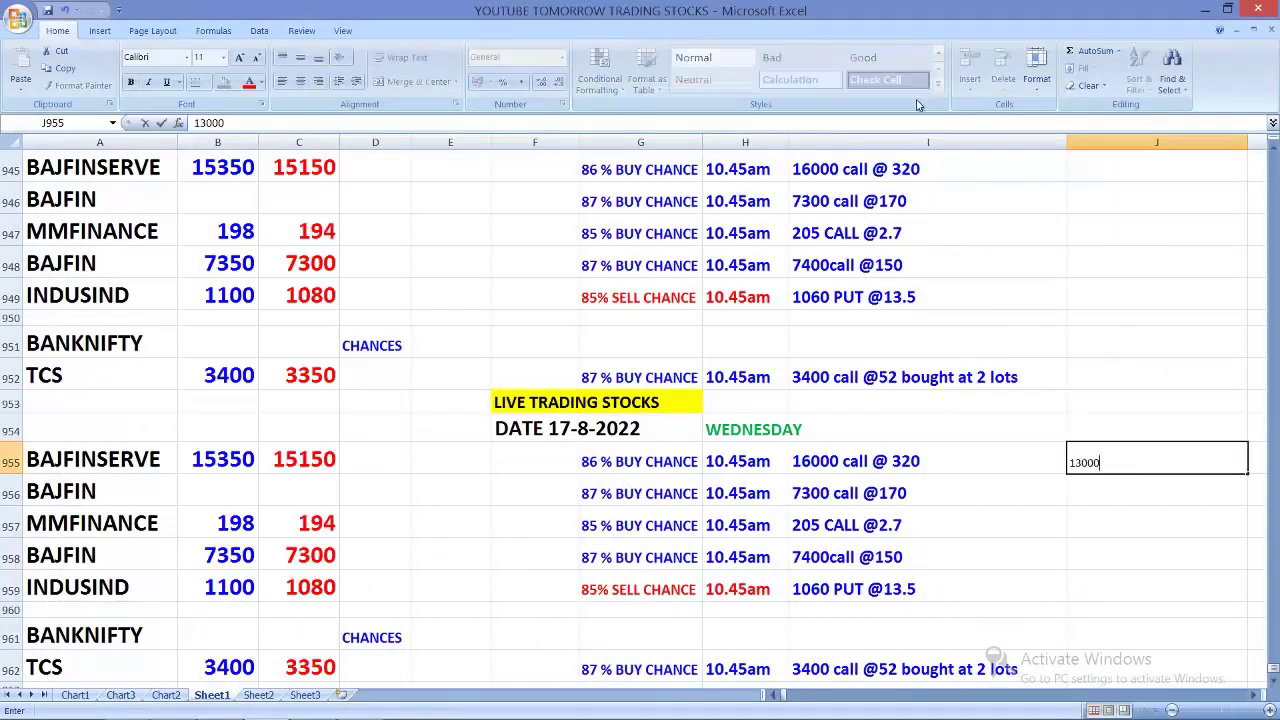
left_click(1129, 558)
Format the BAJFINSERVE amount in J955 with green font colour and font size 22.
scroll(1150, 340, "up", 3)
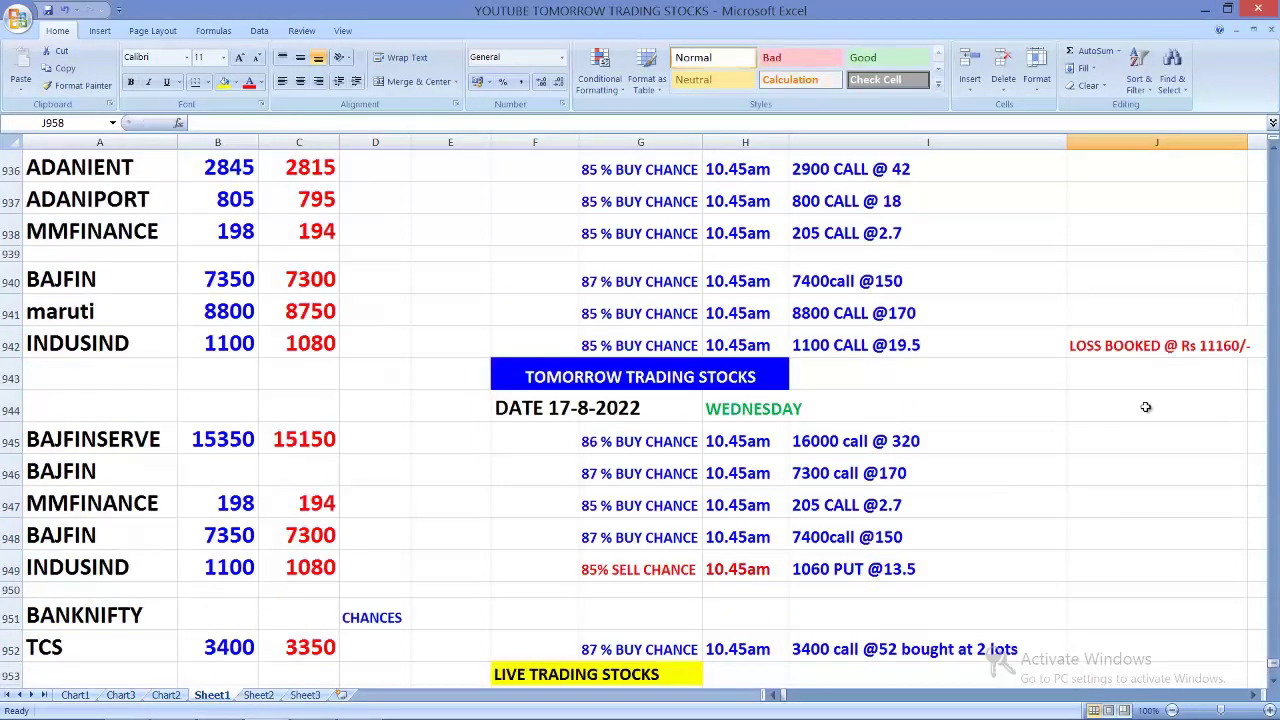
scroll(1146, 407, "down", 3)
left_click(1226, 466)
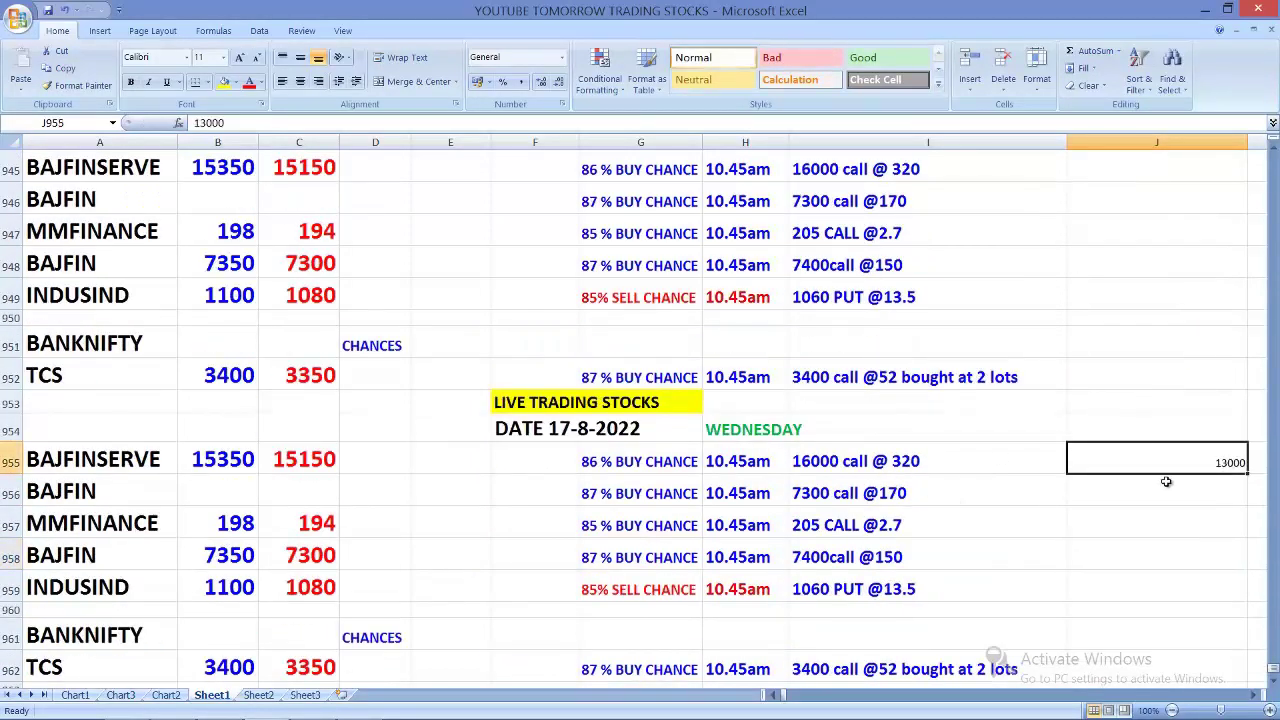
left_click(261, 82)
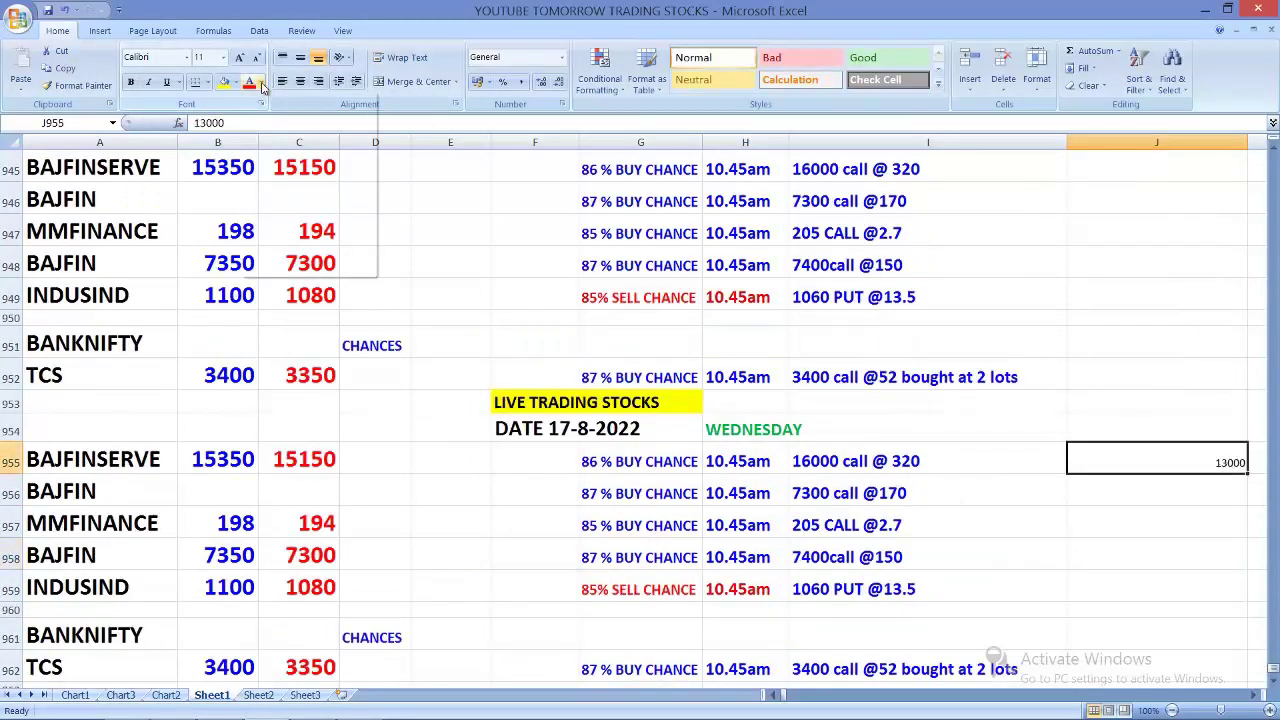
left_click(315, 220)
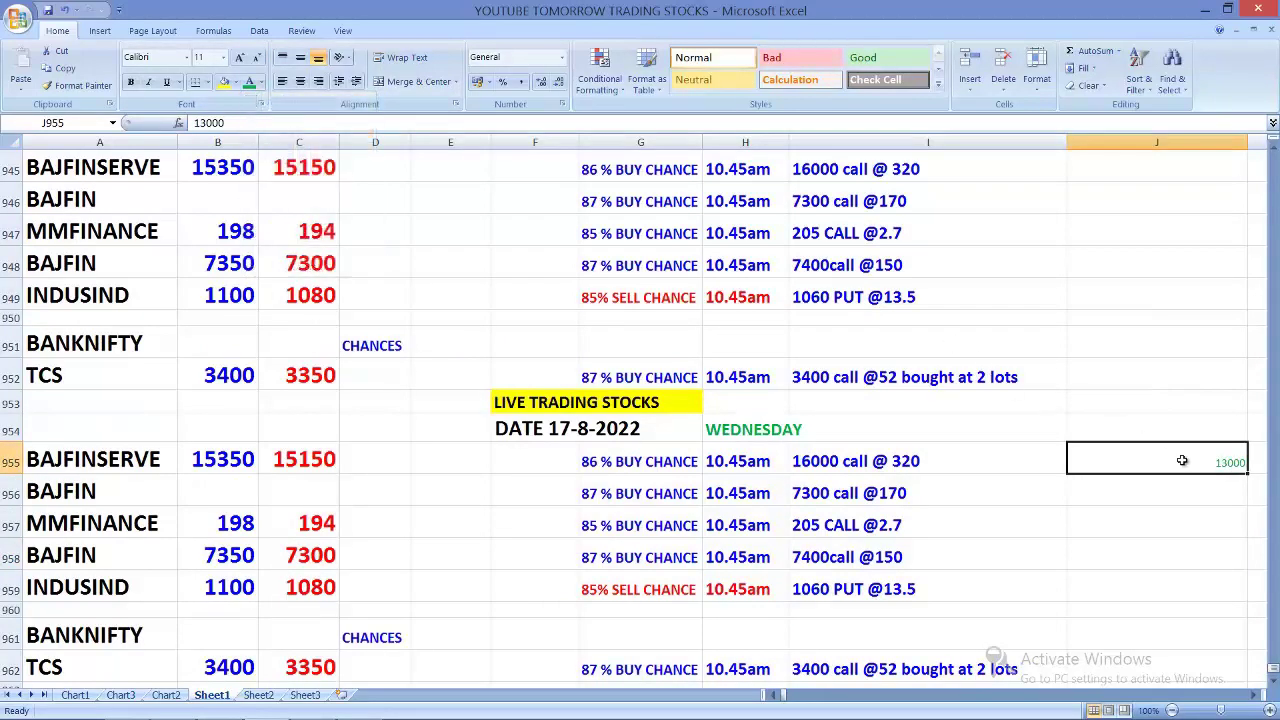
left_click(1222, 483)
left_click(1208, 465)
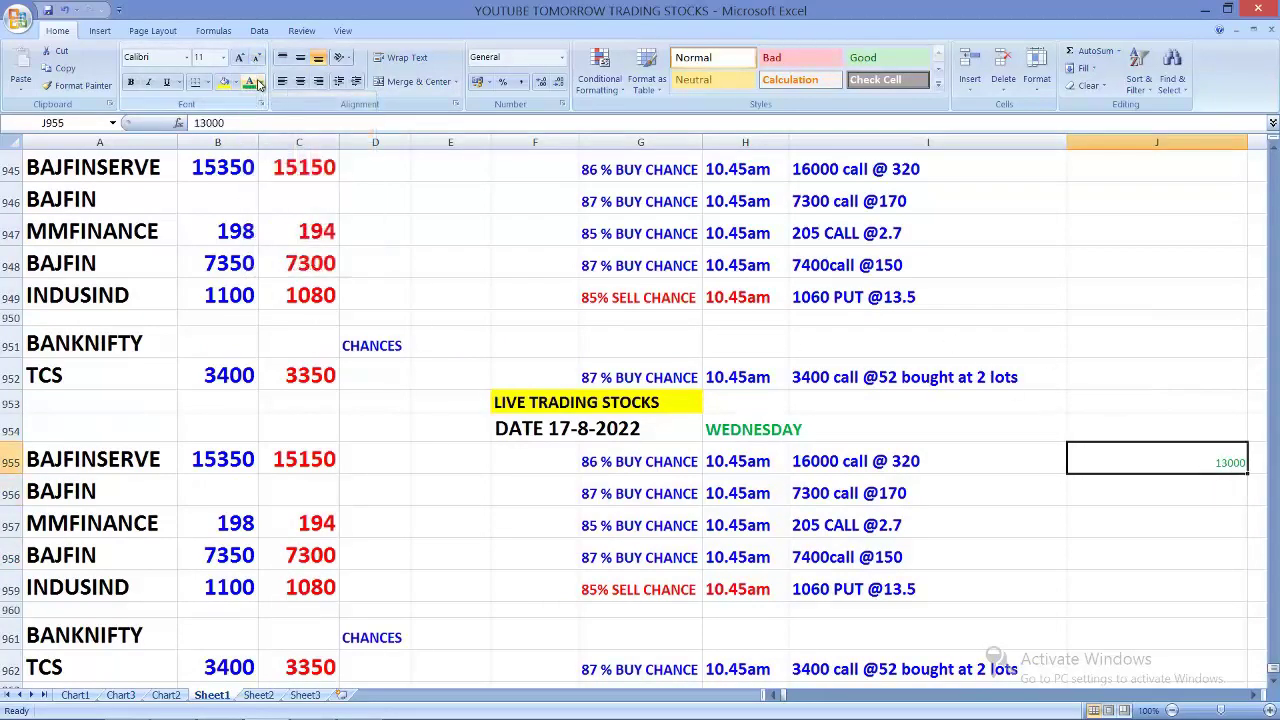
left_click(222, 57)
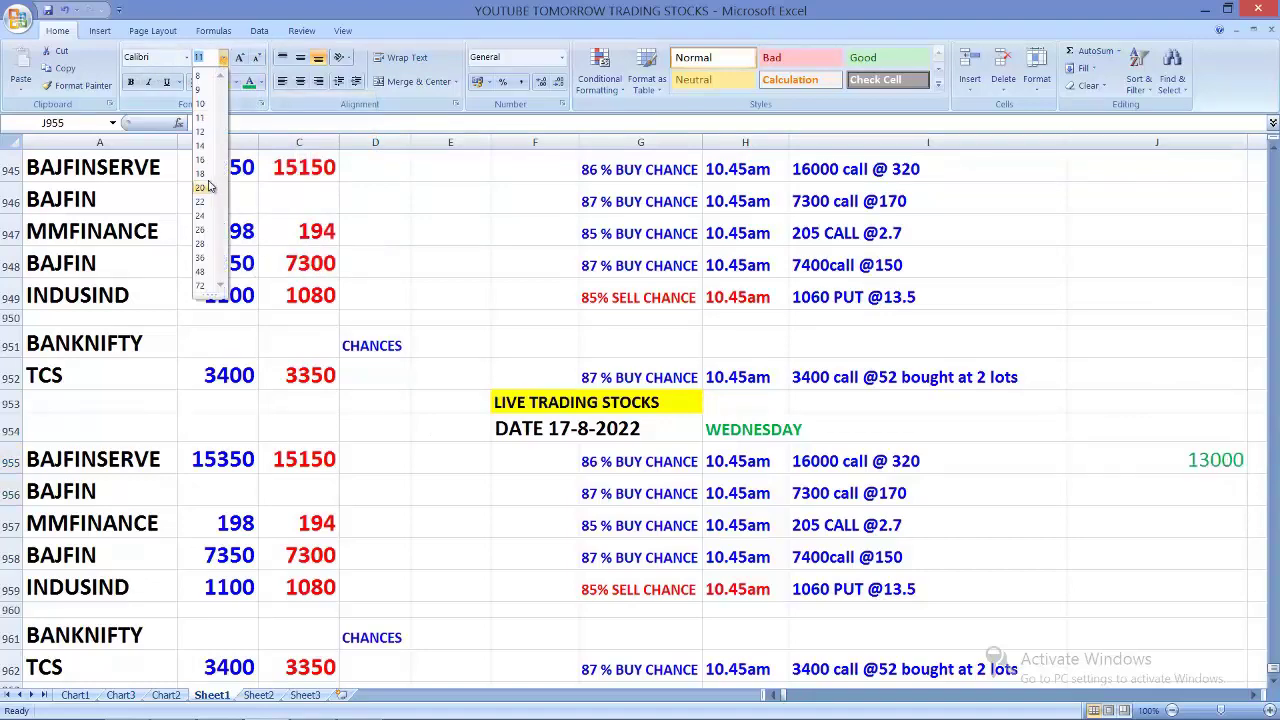
key("Escape")
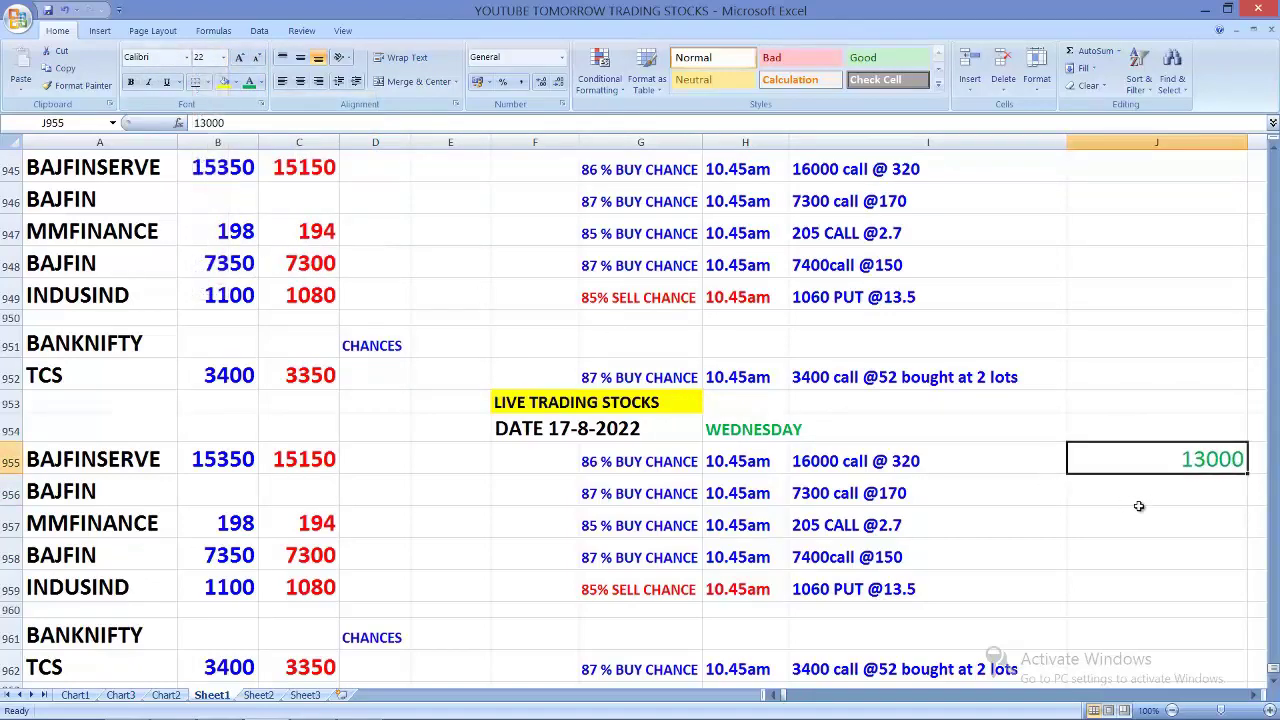
left_click(1140, 520)
Fill J955 down into J956 to carry over its formatting, and set the BAJFIN amount in J956 to 15000.
left_click(1218, 457)
left_click(1140, 493)
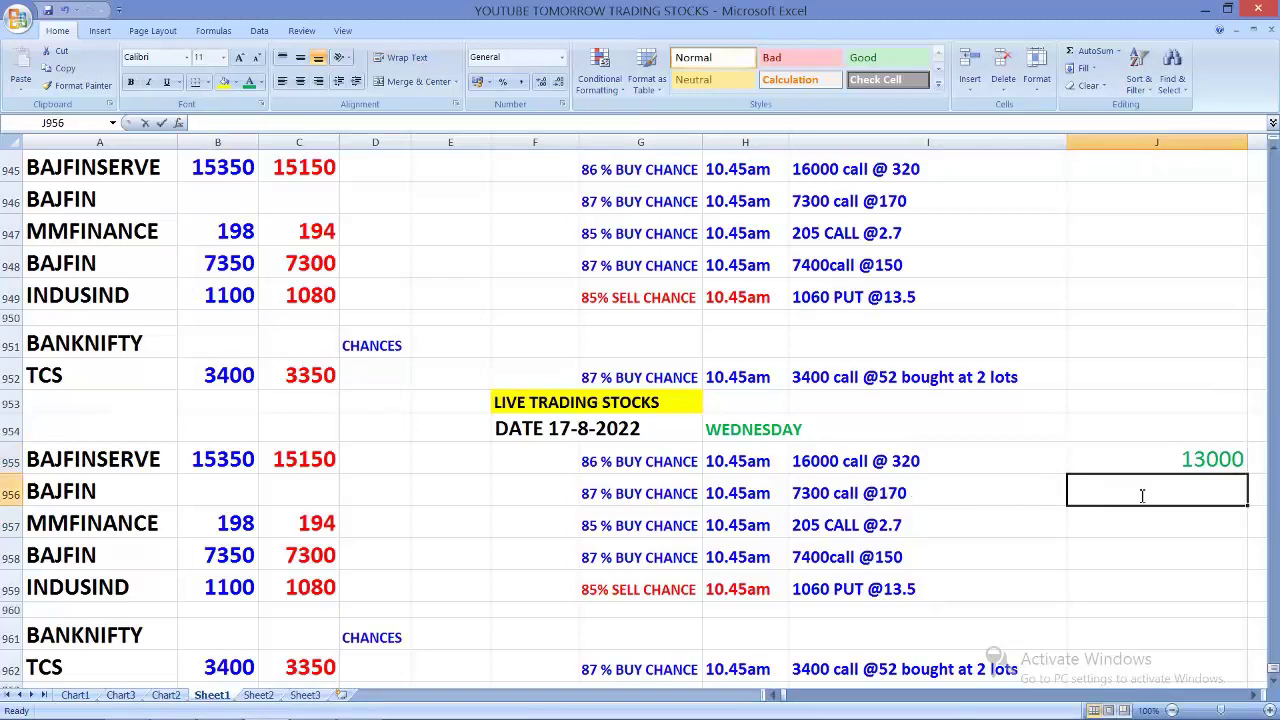
type("15")
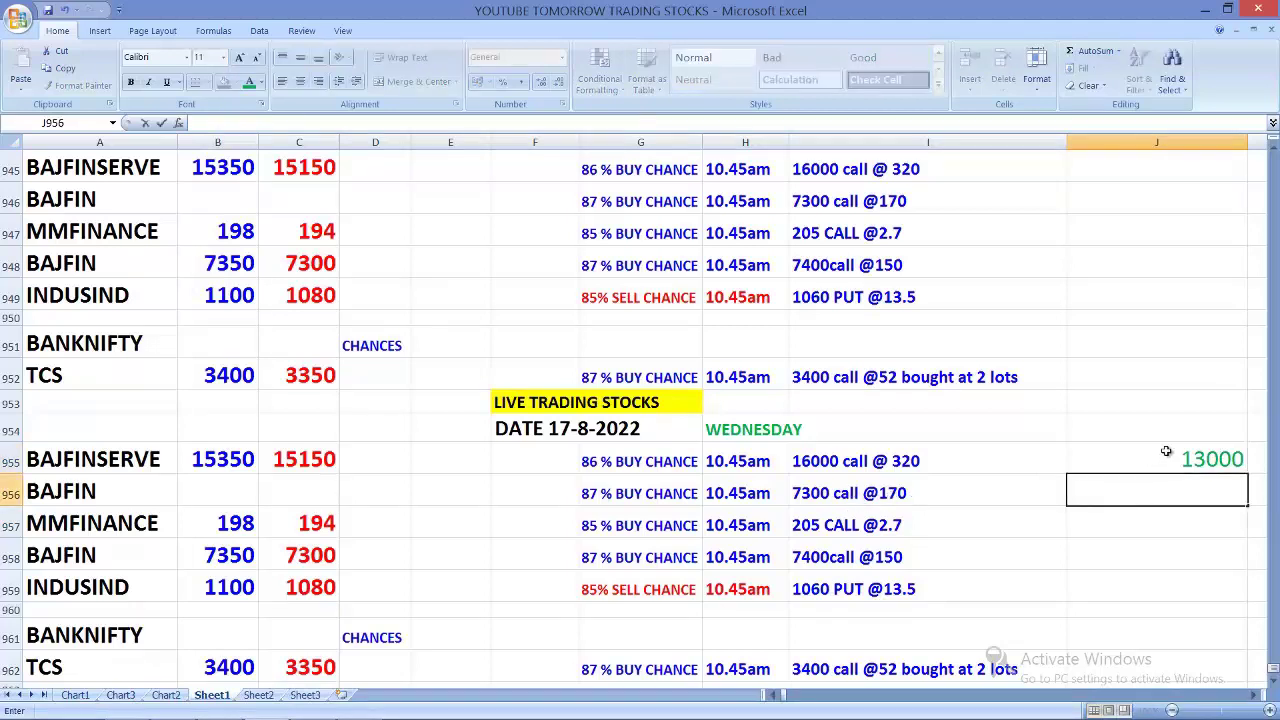
left_click(1166, 452)
left_click_drag(1246, 474, 1244, 500)
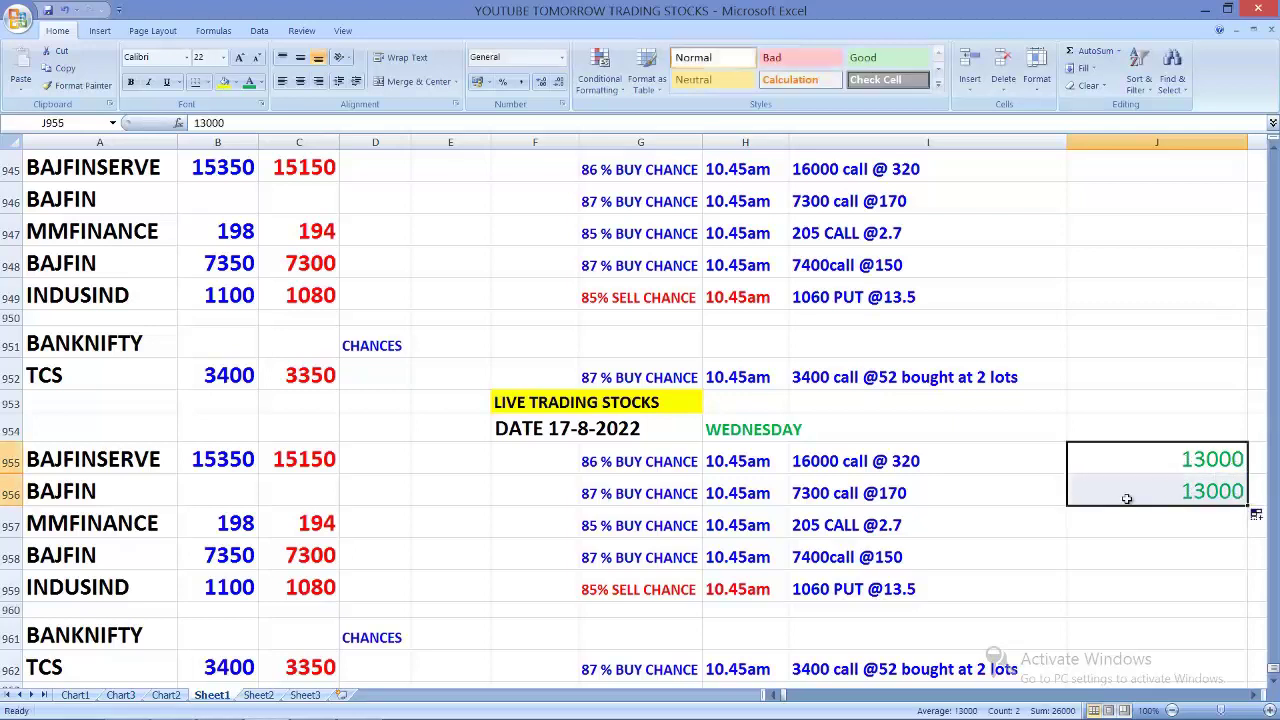
left_click(1126, 497)
type("150")
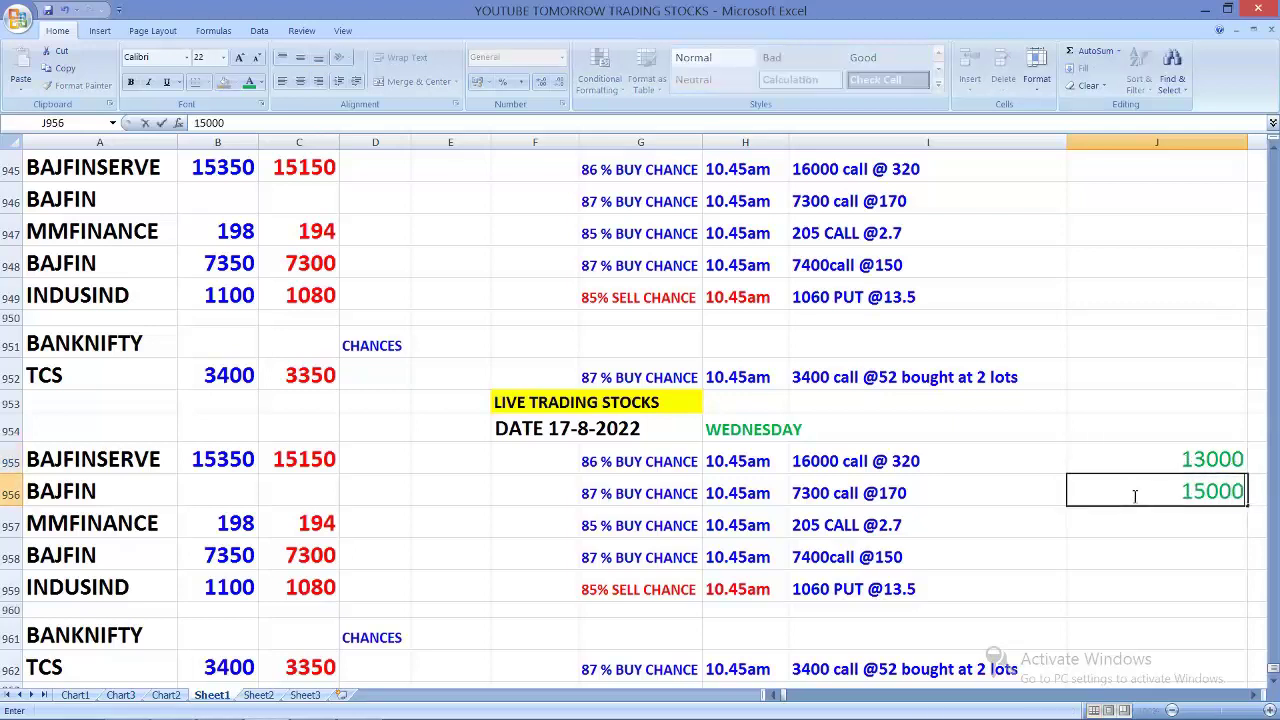
type("00")
left_click(1106, 560)
Switch to NEST Trader to check the BAJFINANCE 7300 and 7400 call quotes, and return to the Excel sheet.
left_click(898, 495)
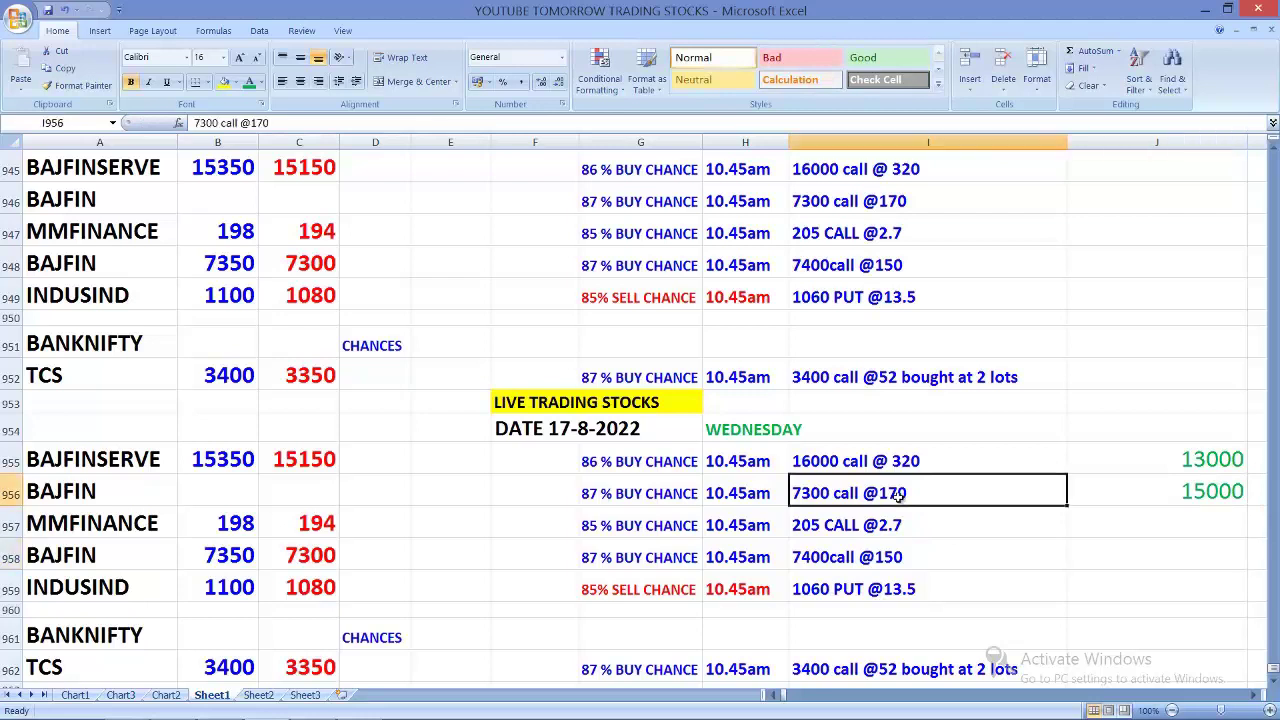
mouse_move(345, 712)
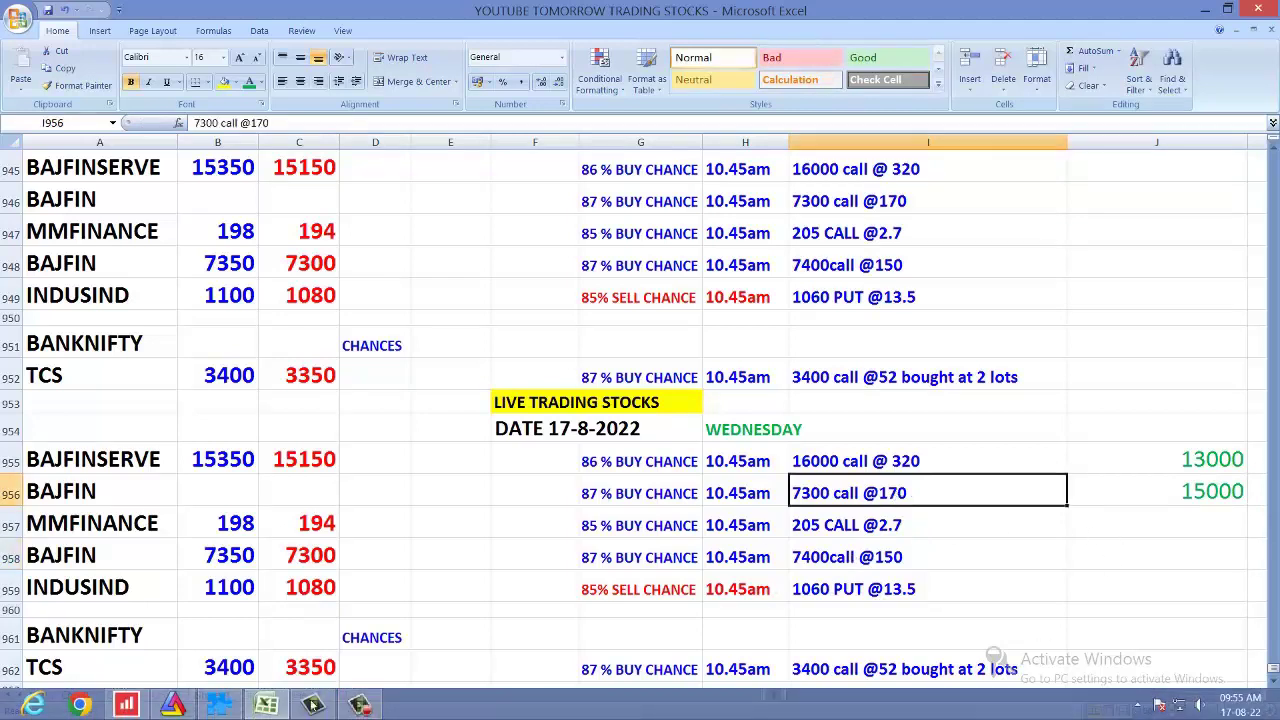
left_click(220, 705)
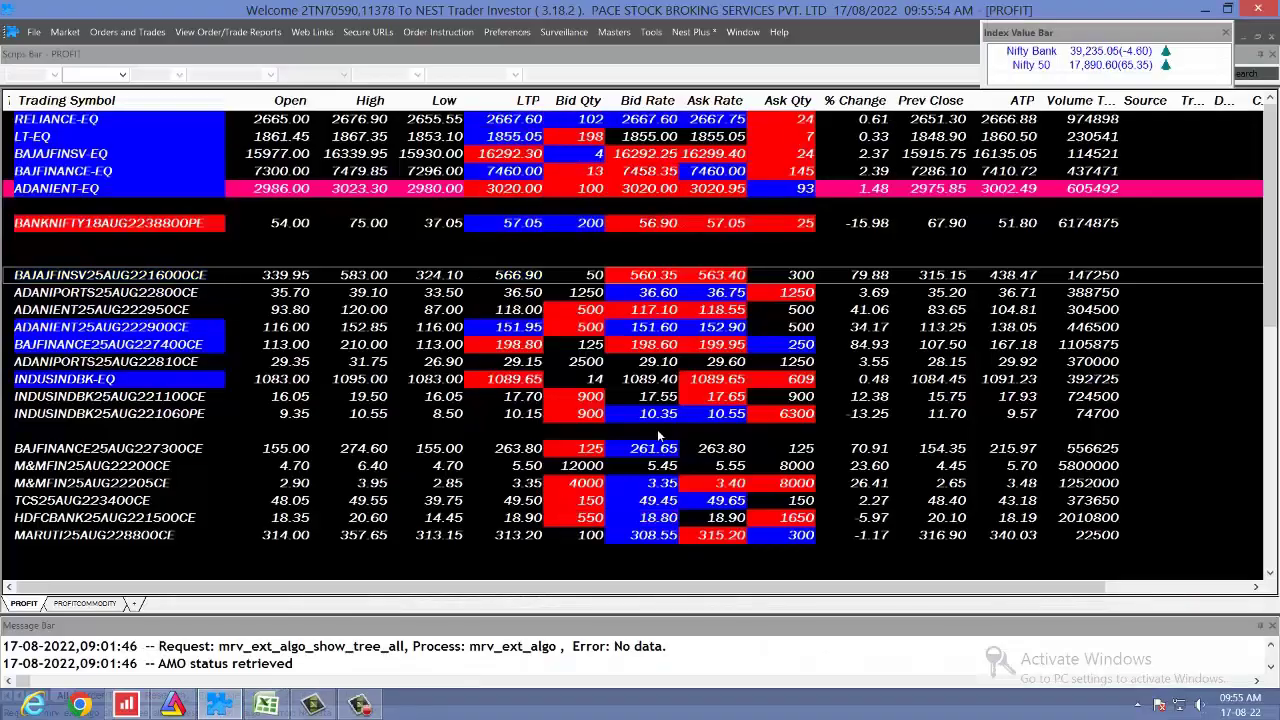
left_click(403, 344)
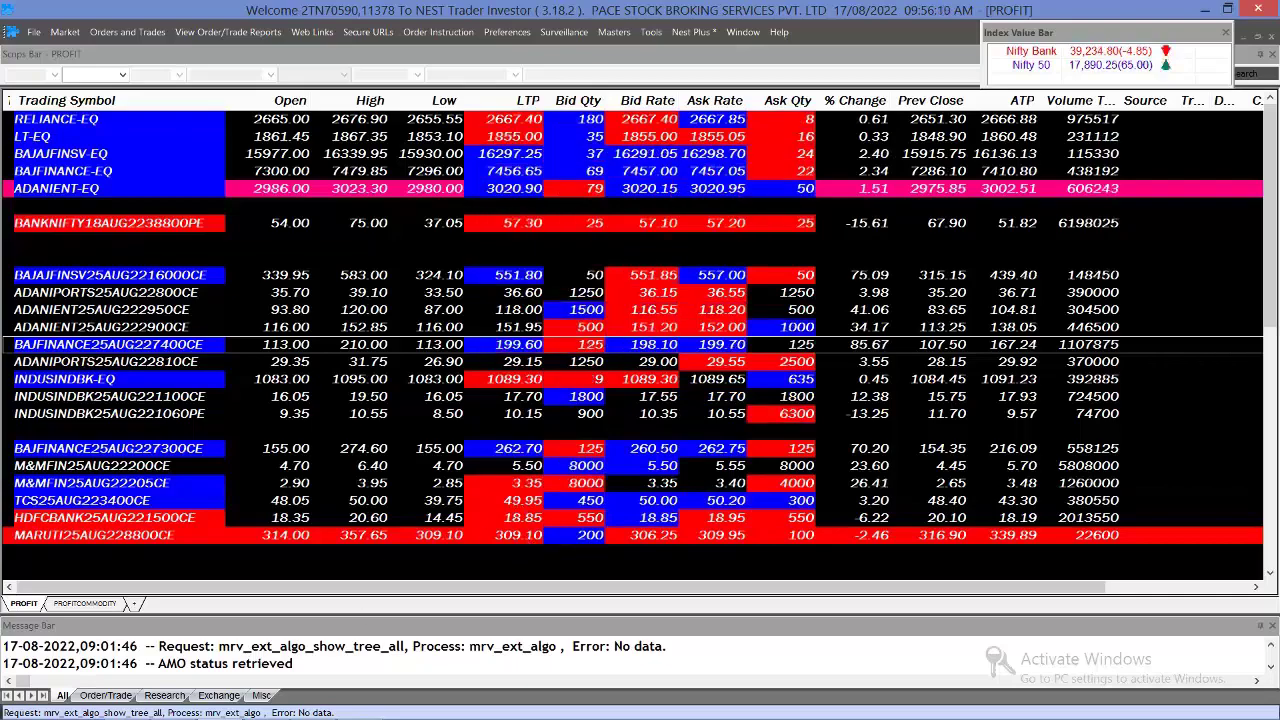
left_click(267, 706)
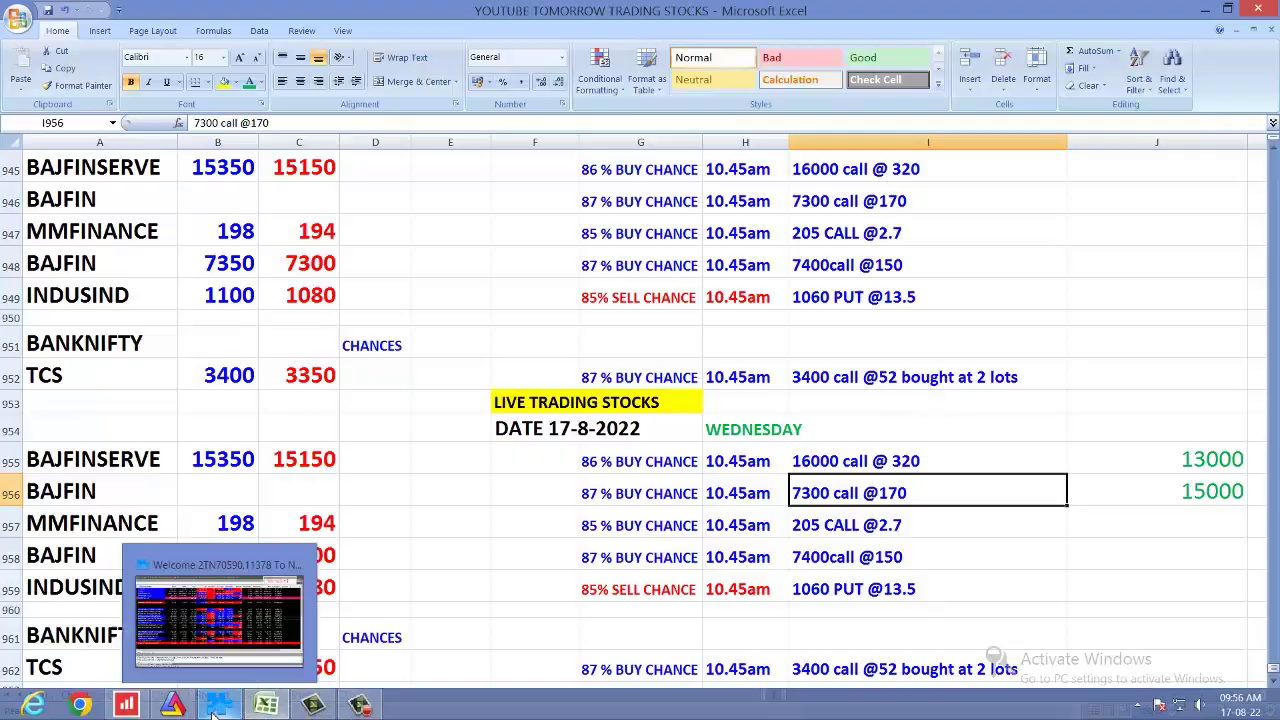
left_click(219, 706)
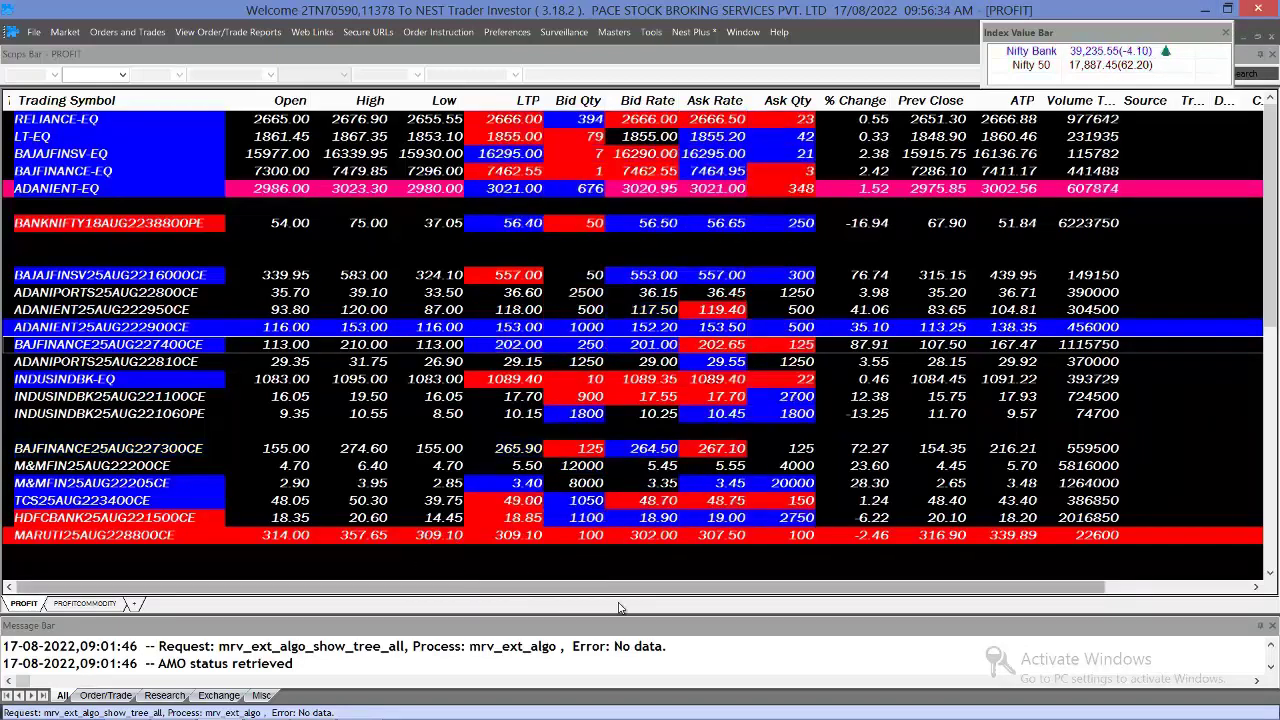
left_click(1205, 9)
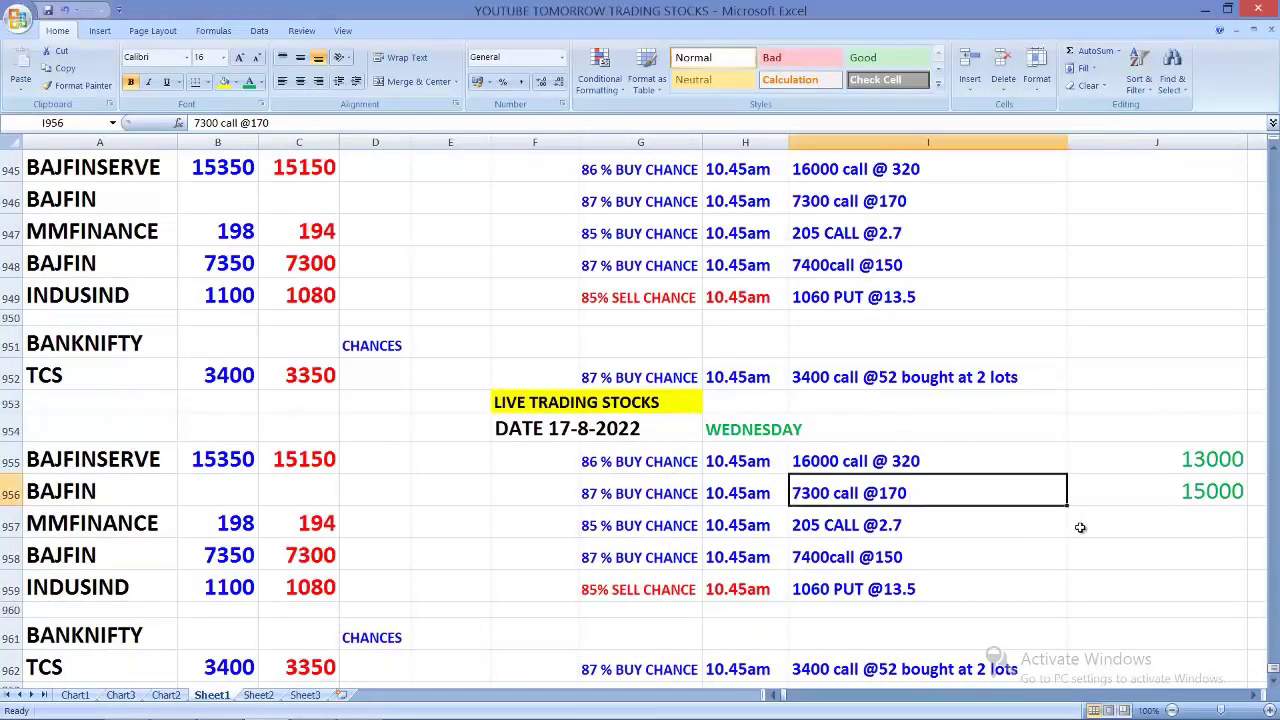
Fill J956 down into J957 to carry over its formatting, and set the MMFINANCE amount in J957 to 4000.
left_click(1168, 521)
scroll(1109, 561, "down", 1)
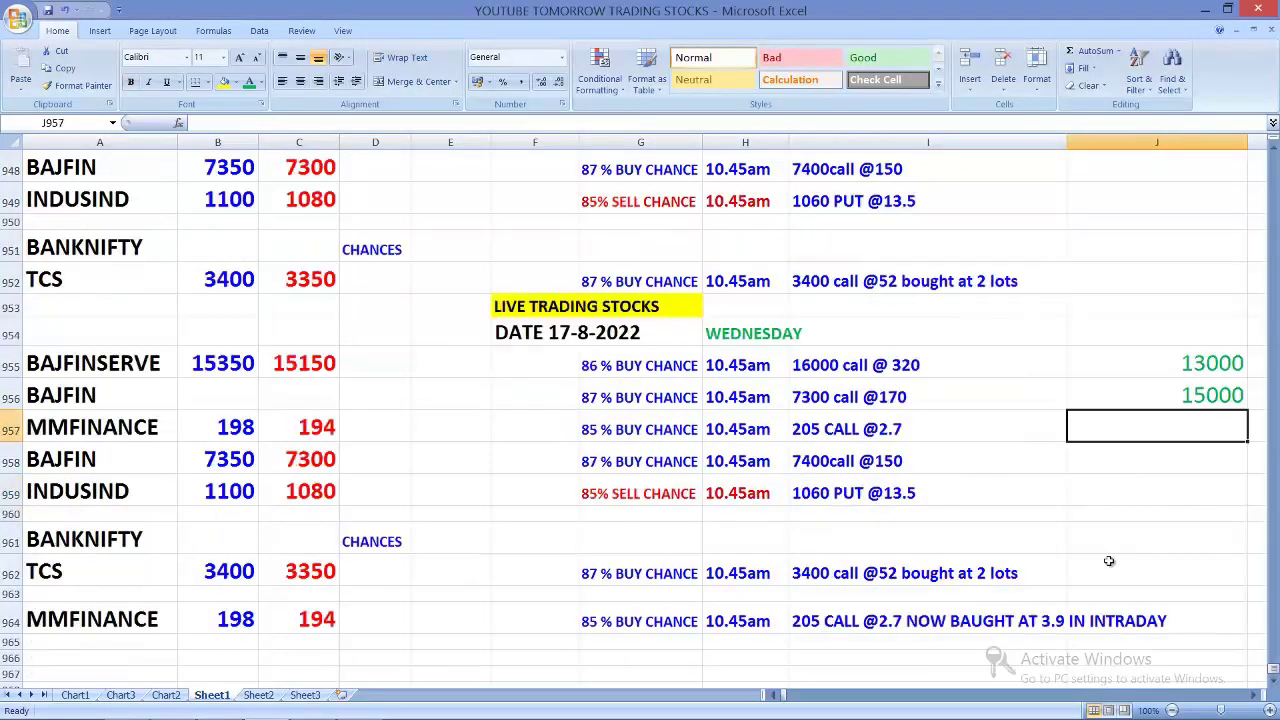
left_click(1226, 400)
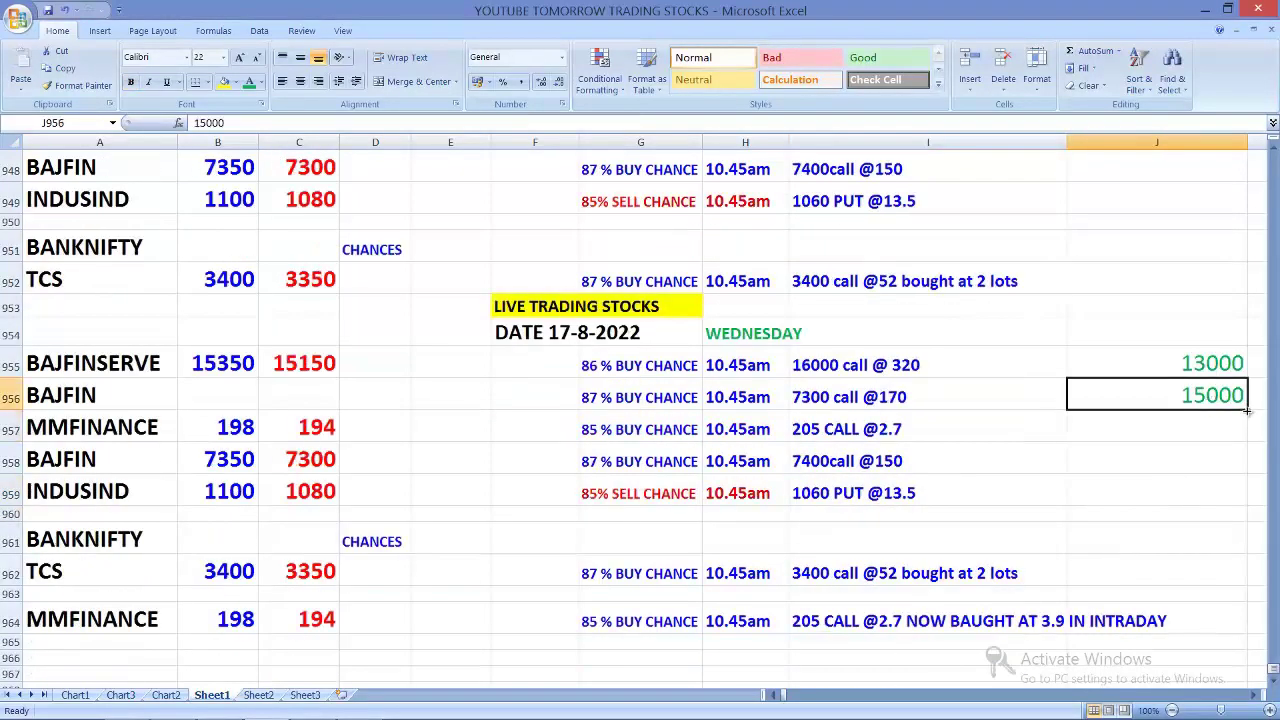
left_click_drag(1247, 410, 1185, 428)
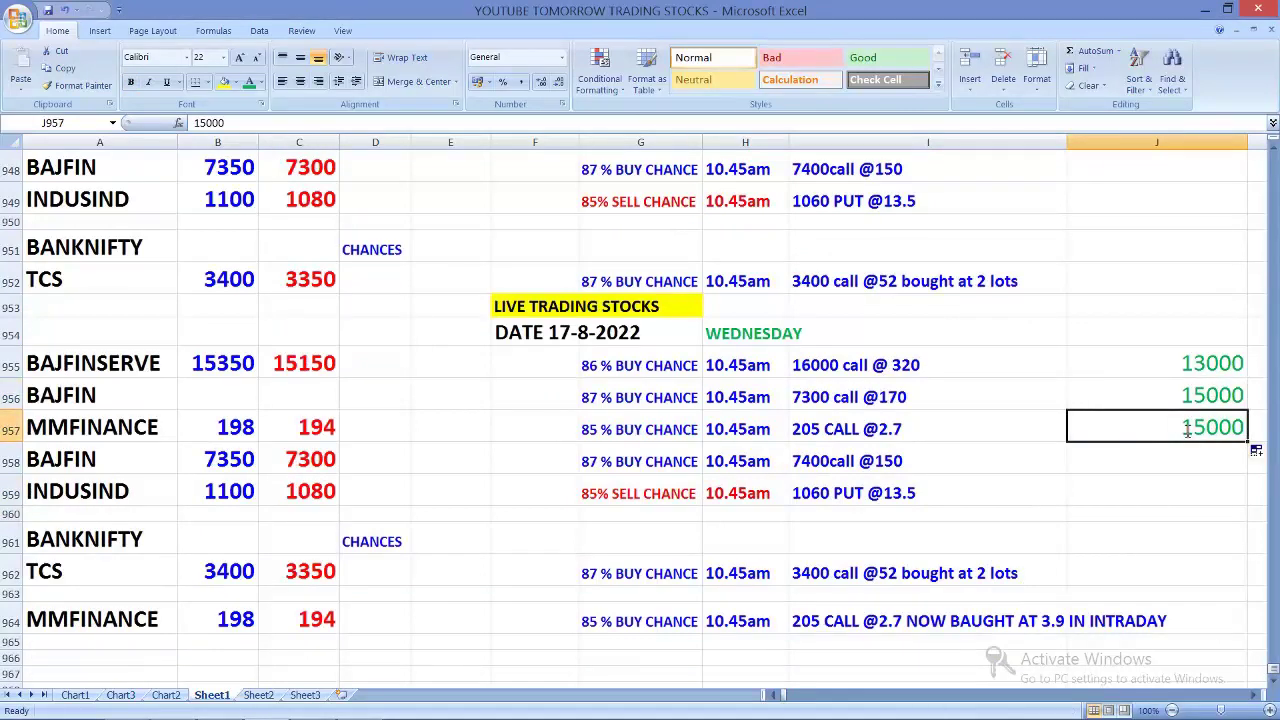
type("40")
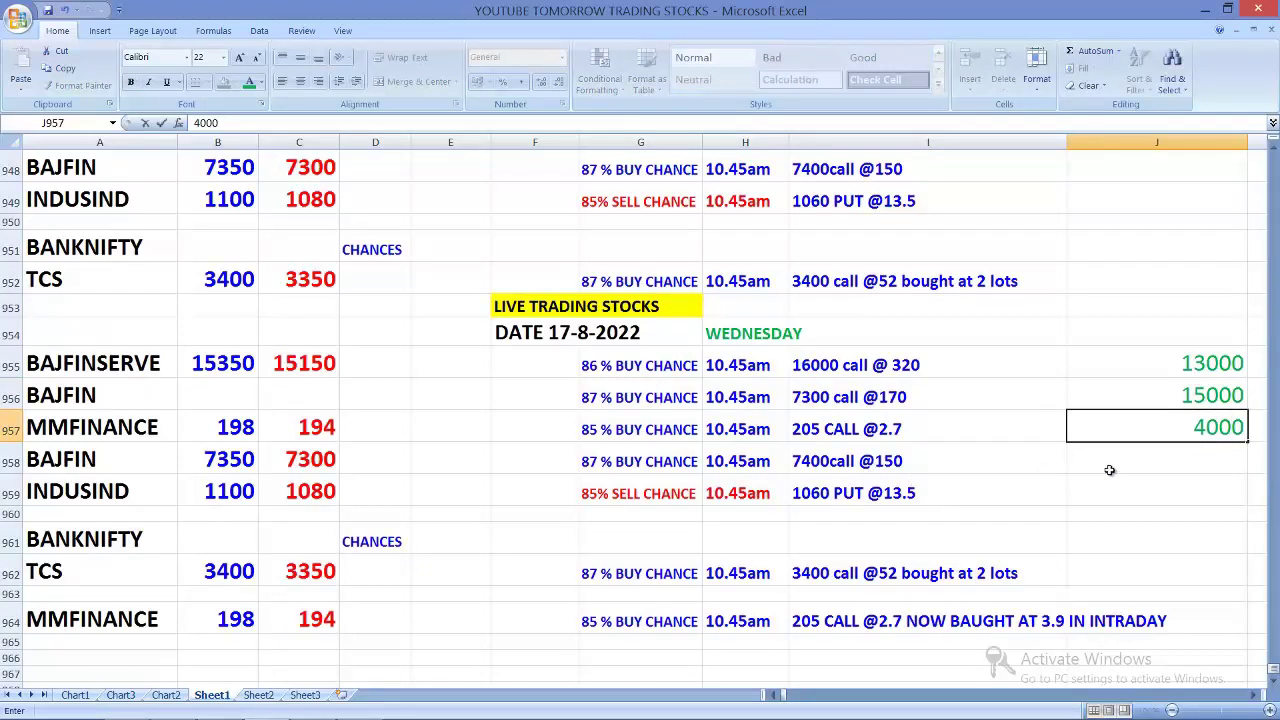
key("Return")
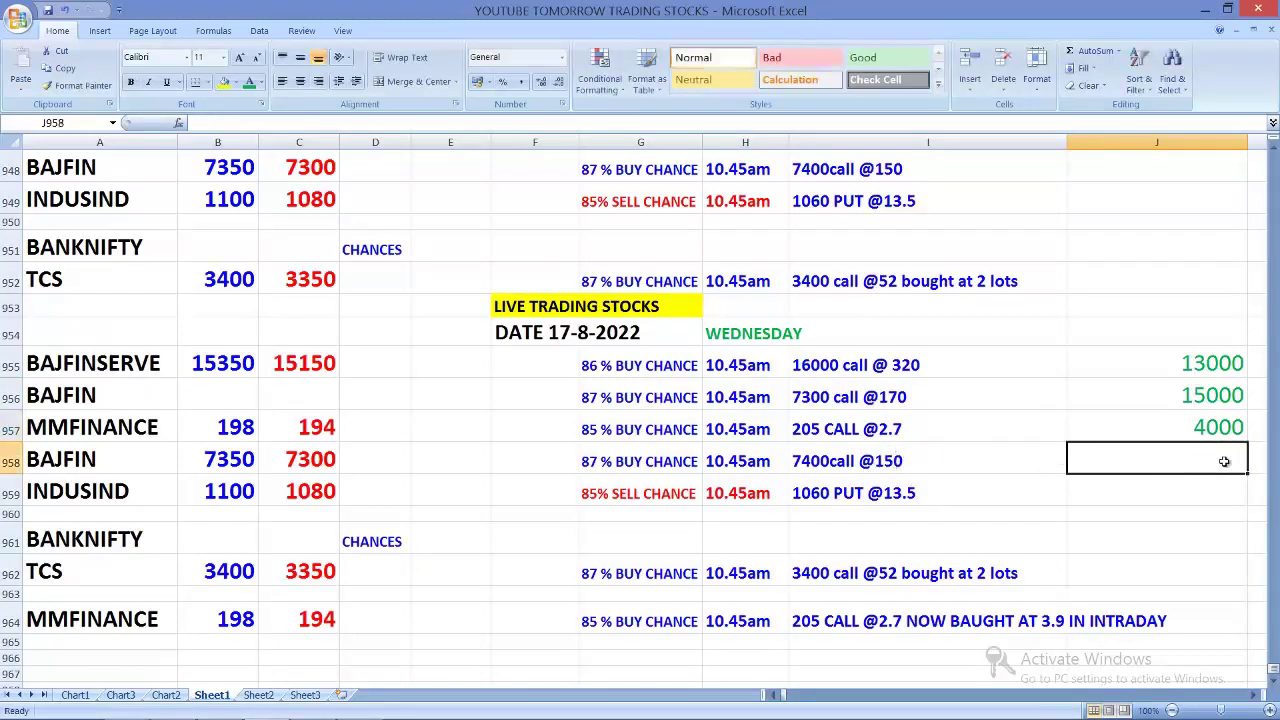
Enter 15000 in J958 as the amount for the BAJFIN 7400 call trade.
type("15000")
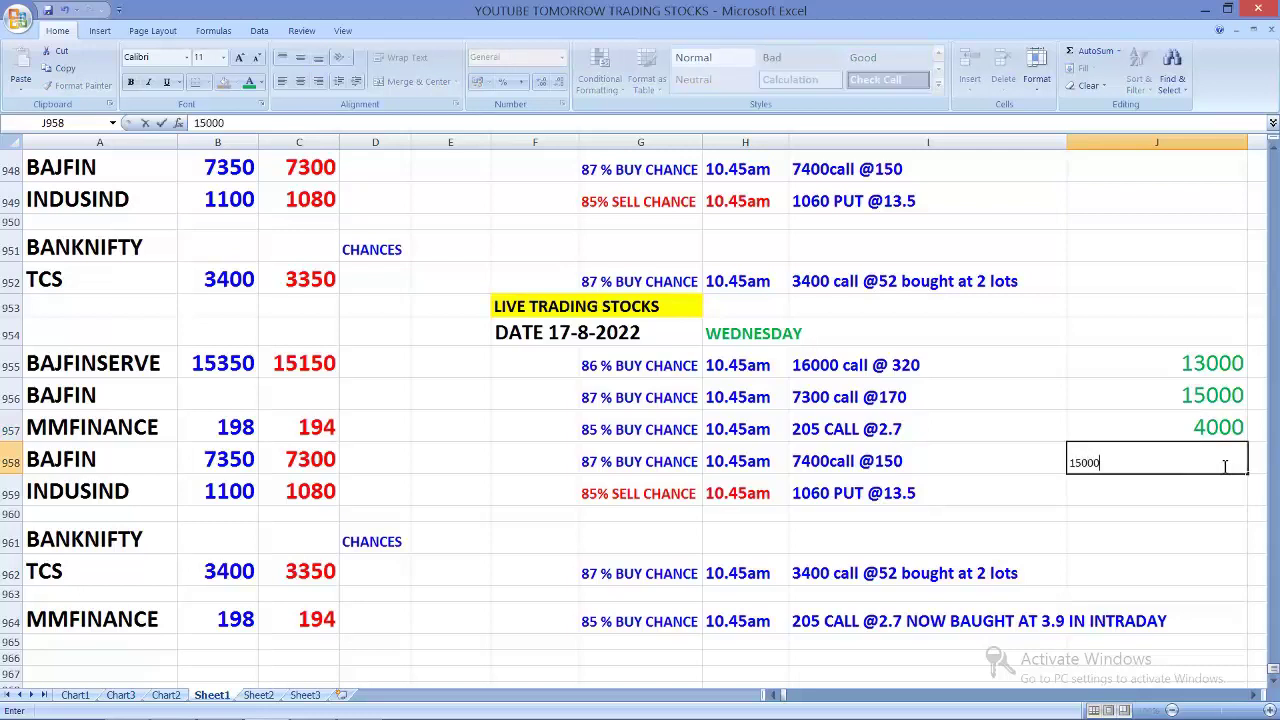
left_click(1145, 514)
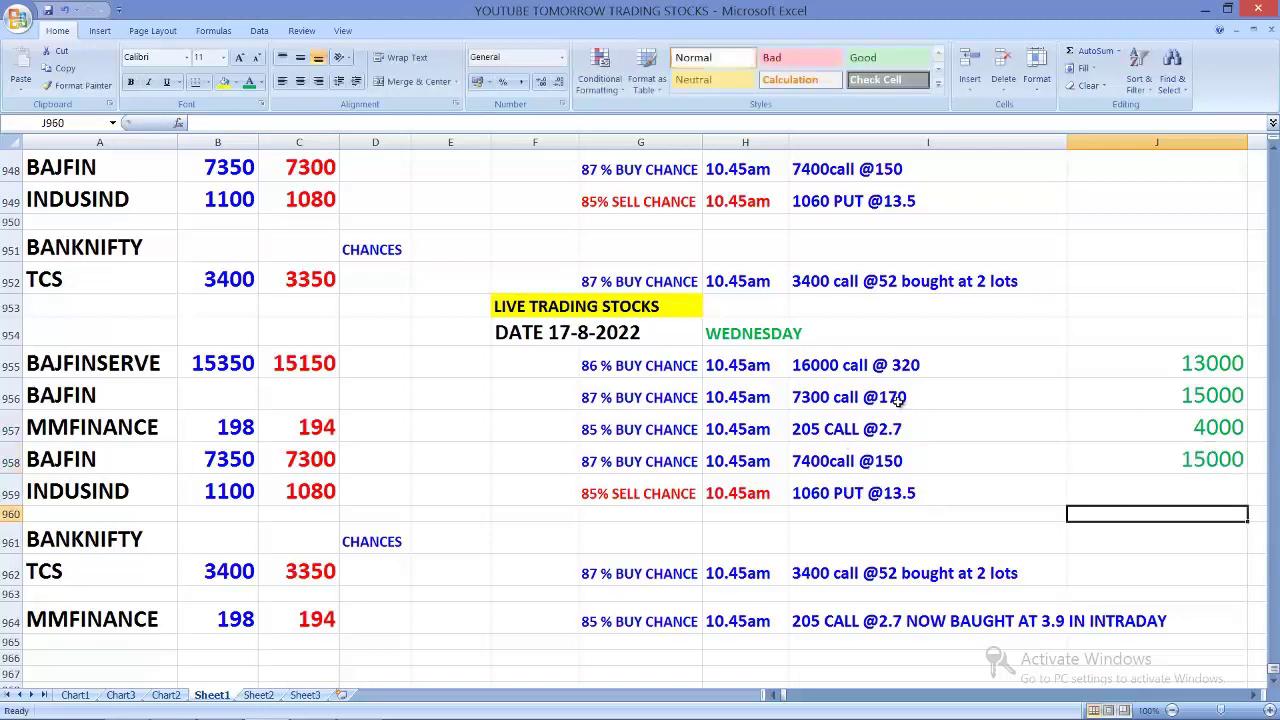
left_click(893, 465)
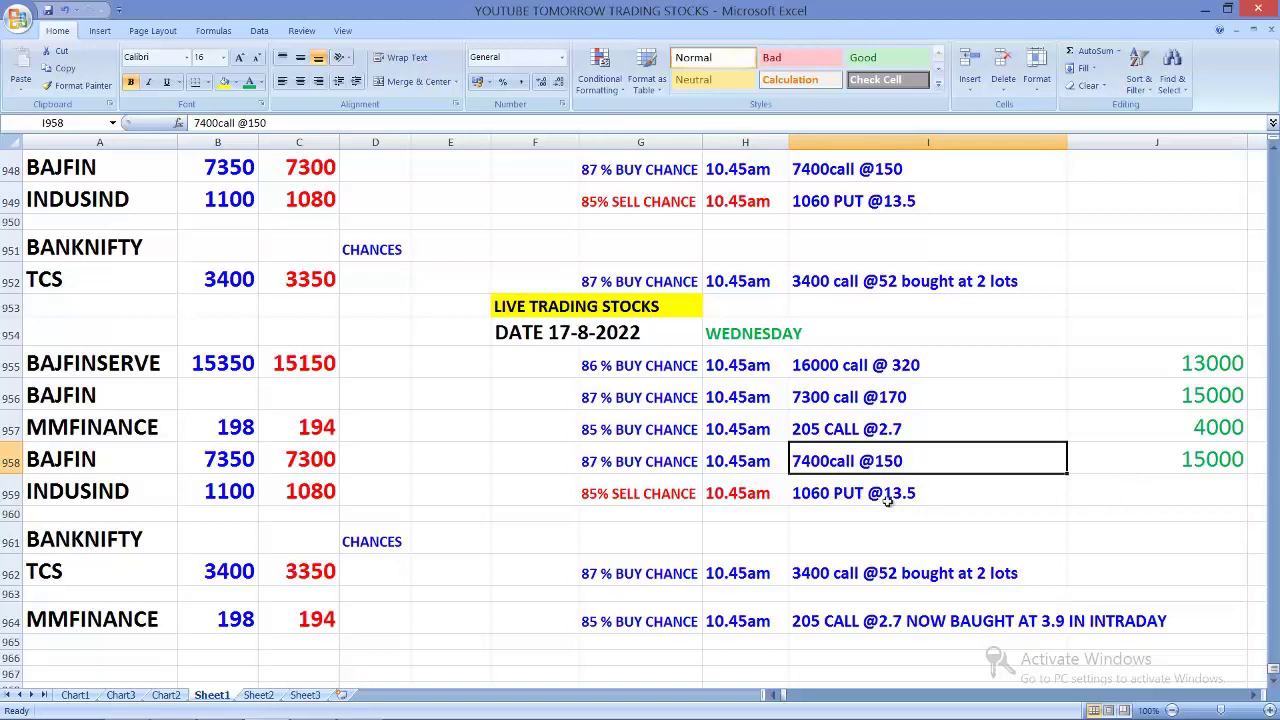
left_click(1097, 494)
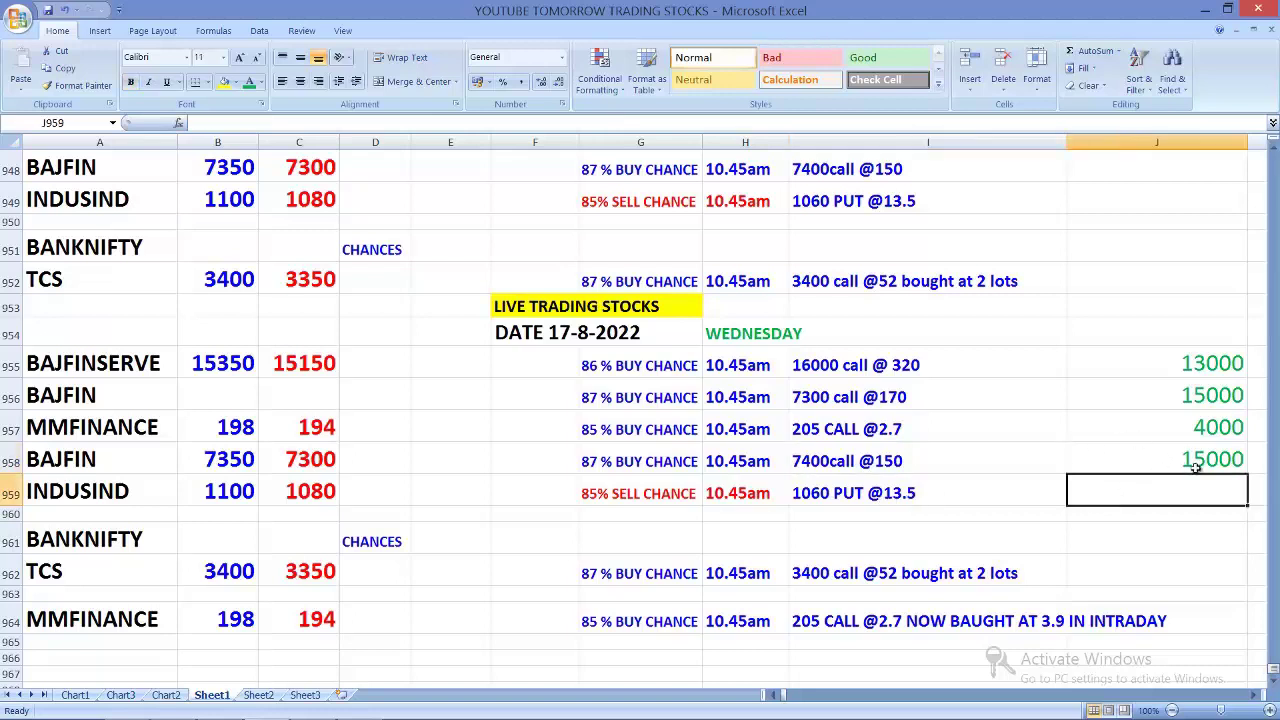
left_click(643, 537)
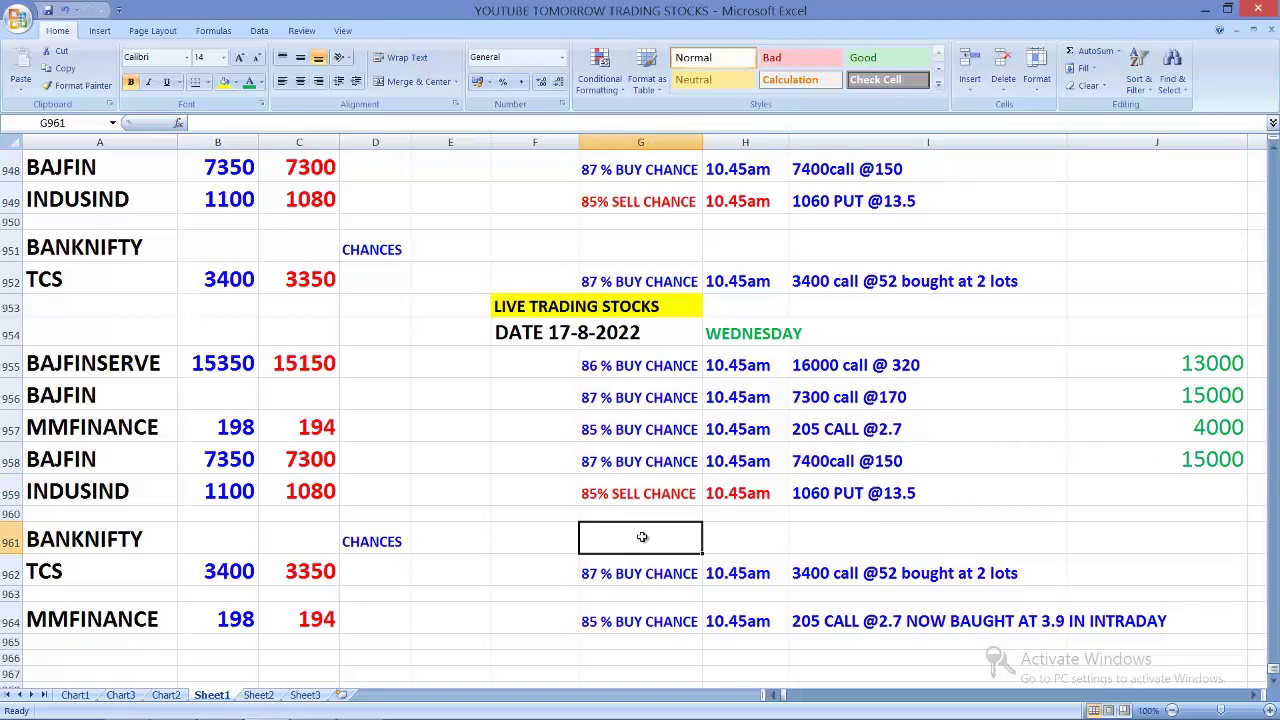
type("3")
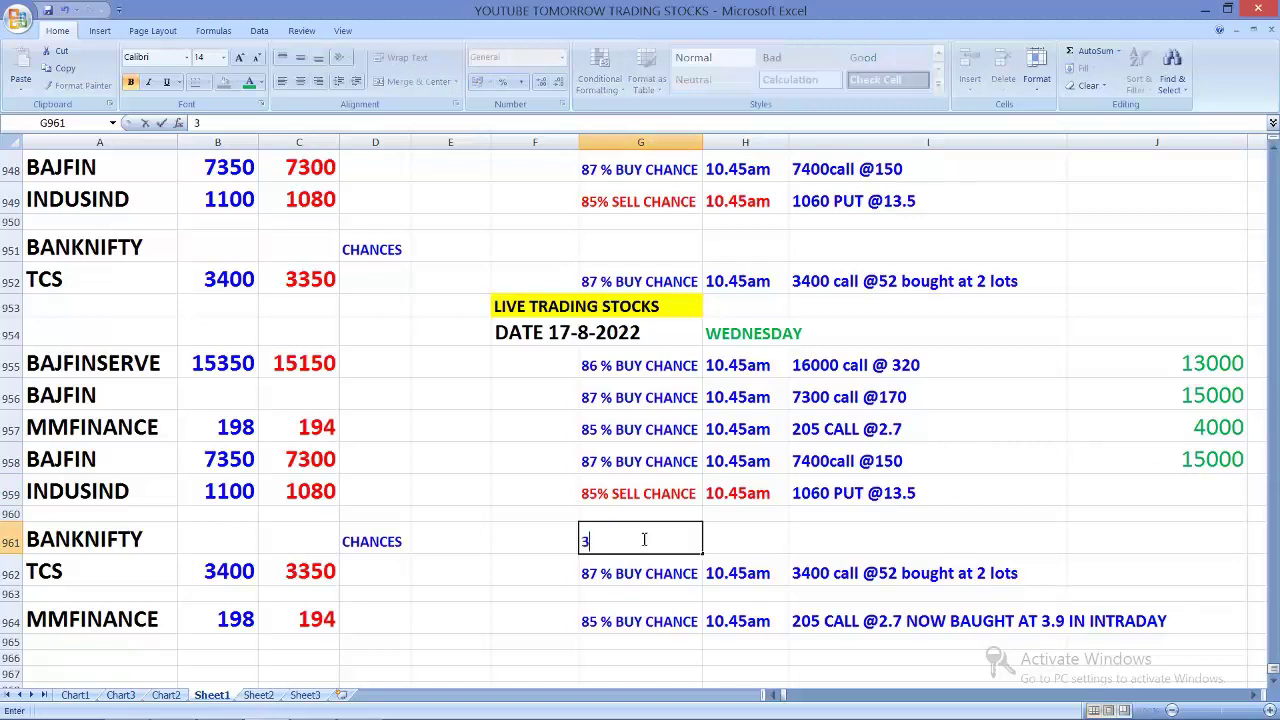
type("8800 PUT @65/- T")
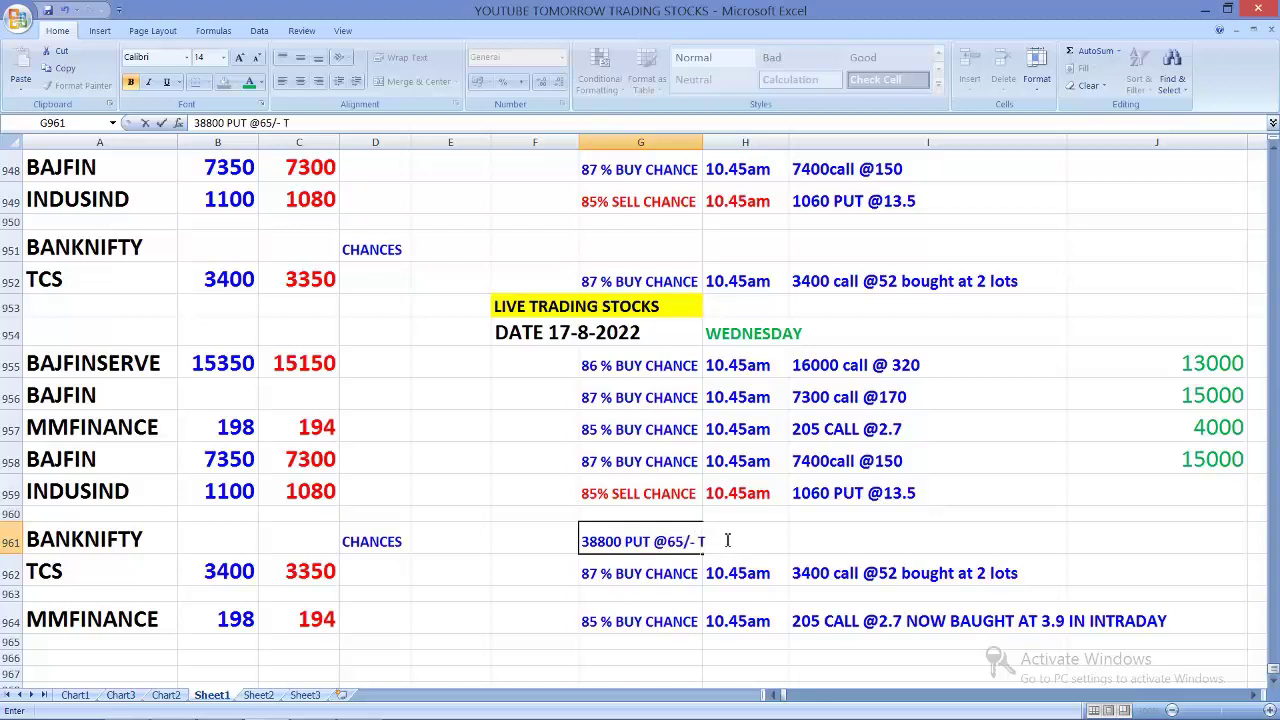
type("OTAL LOT")
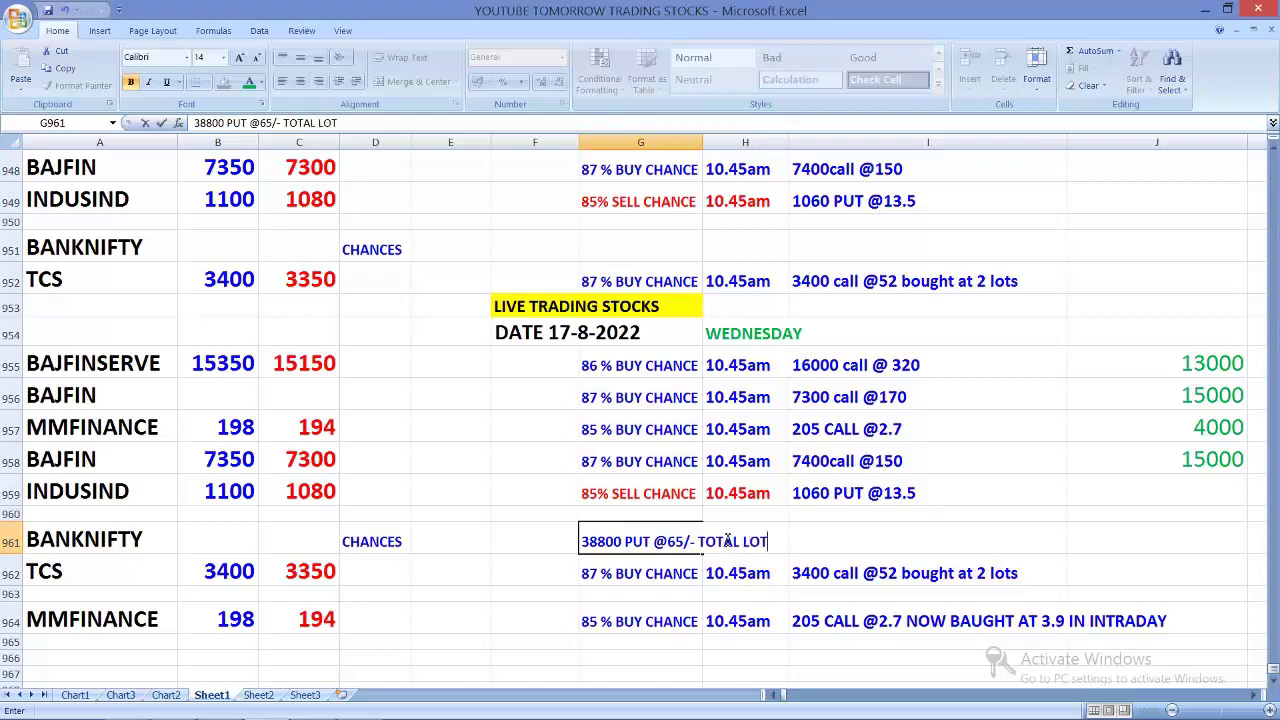
type(" 15 LOT")
left_click(668, 570)
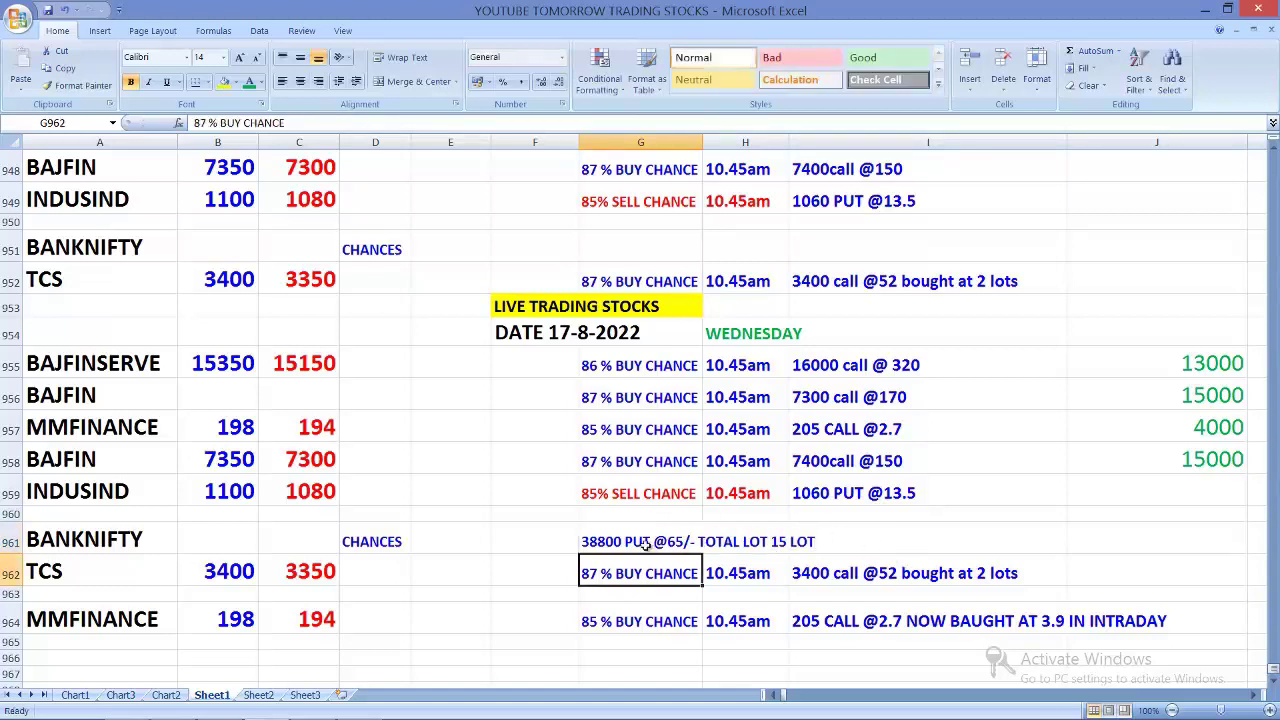
left_click(652, 546)
left_click(866, 543)
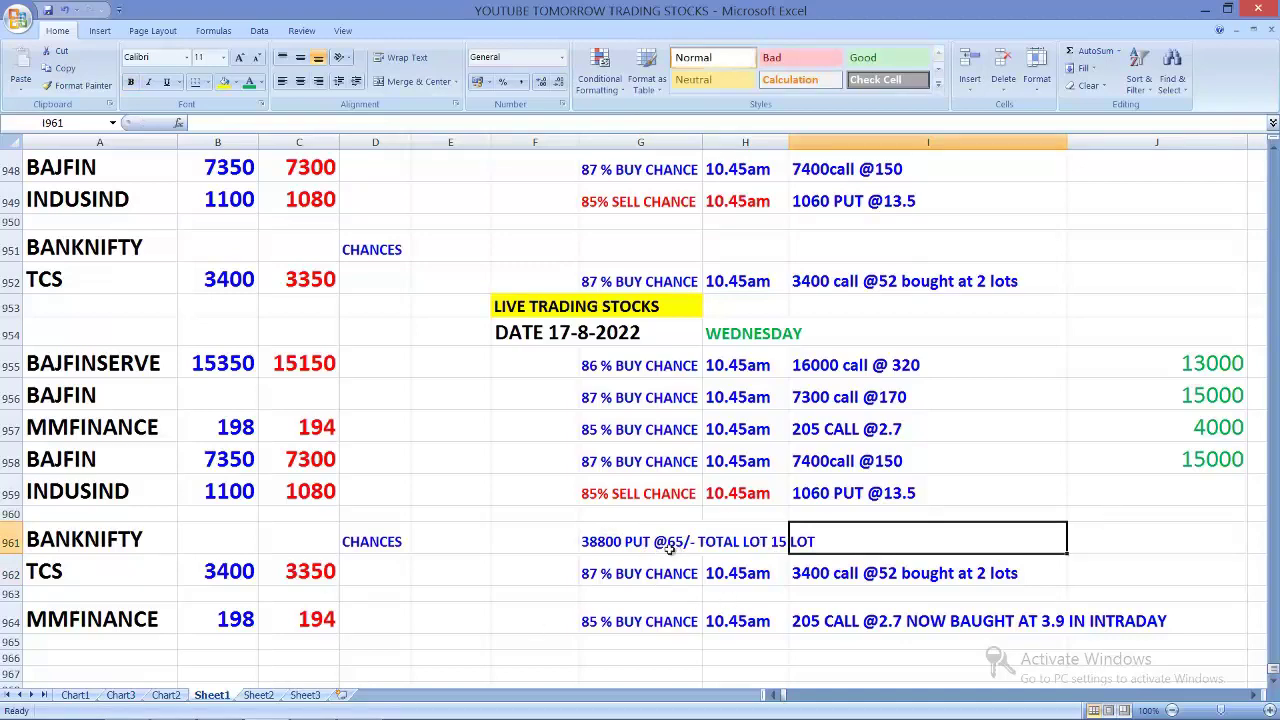
Switch to NEST Trader to check the BANKNIFTY 38800 put quote, and return to the BANKNIFTY row in Excel.
left_click(221, 712)
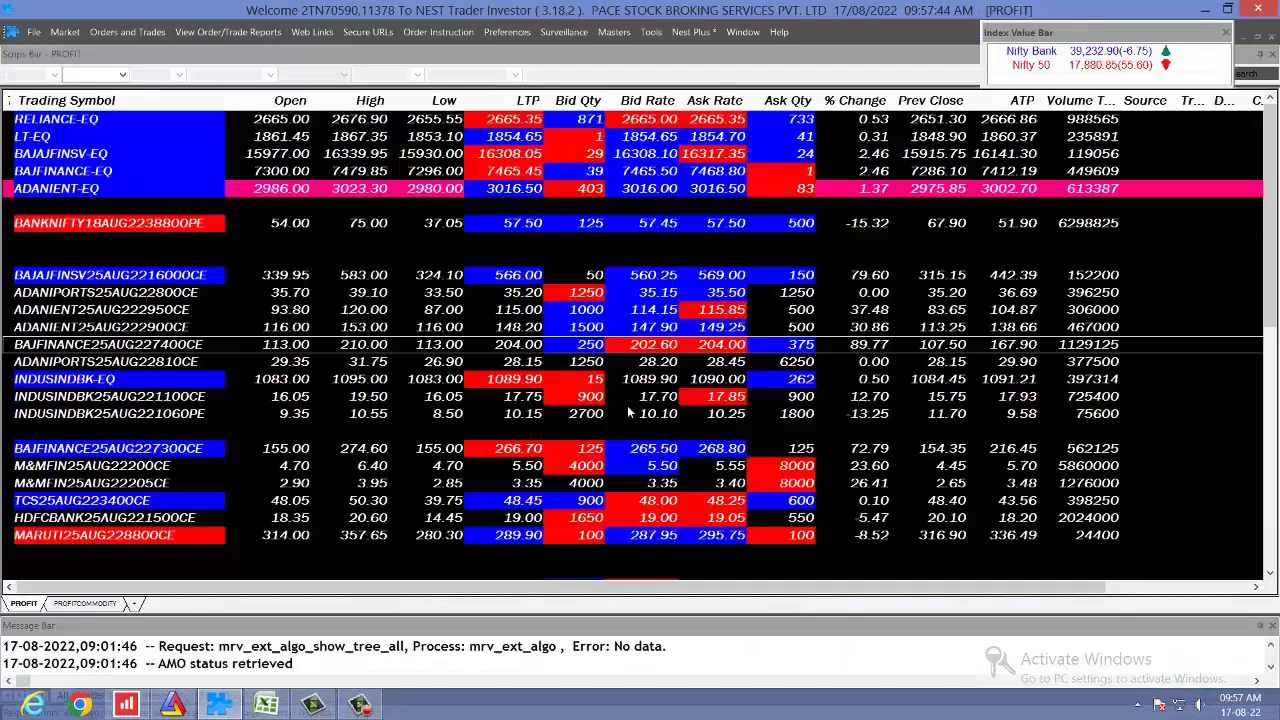
left_click(533, 238)
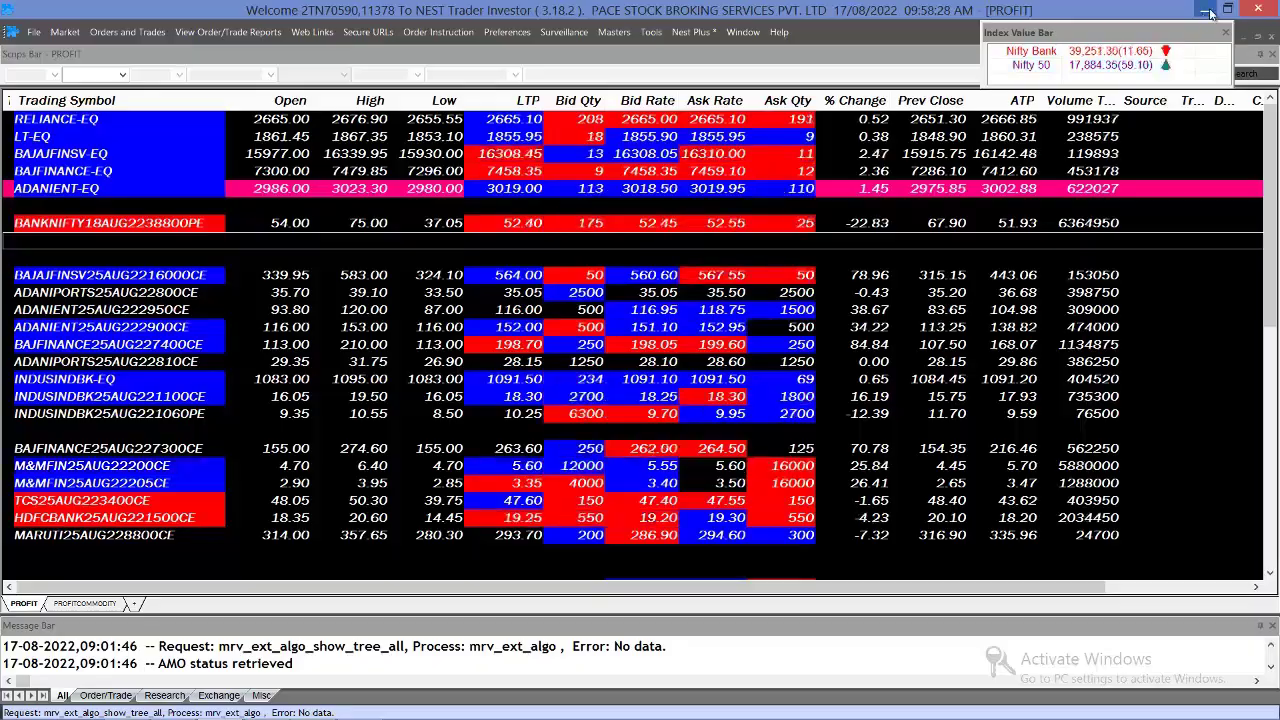
key("alt+Tab")
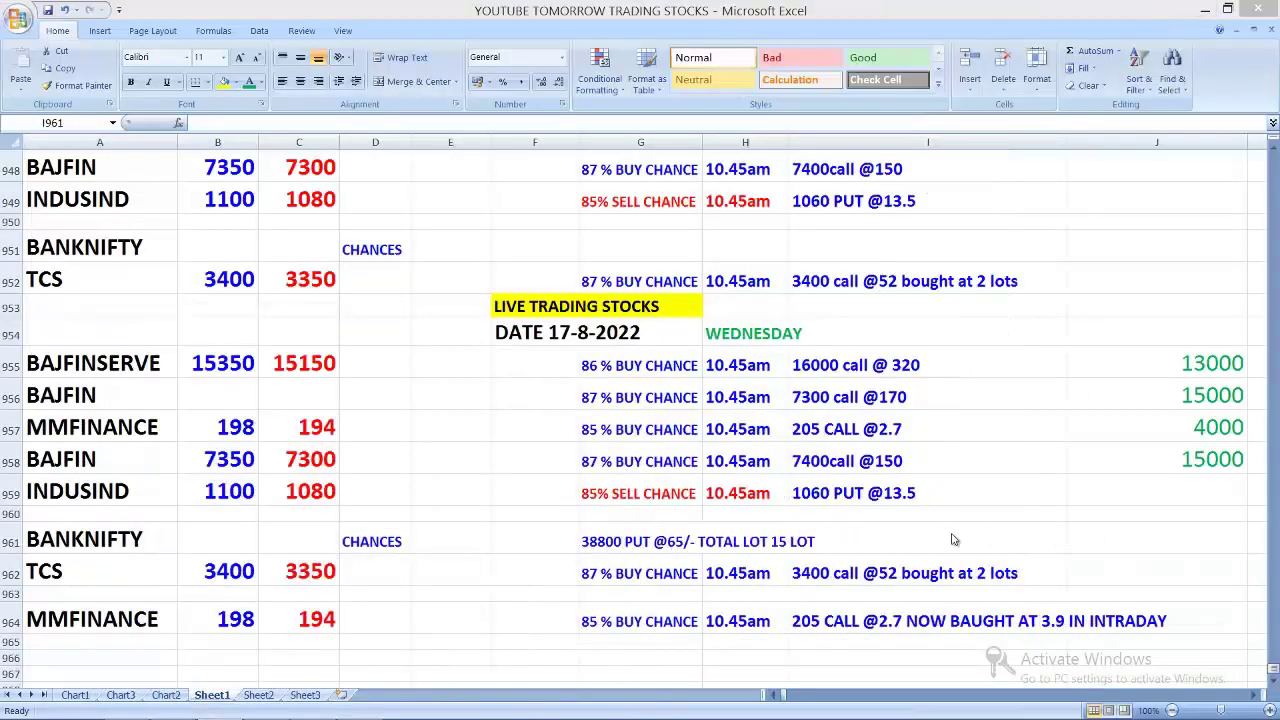
scroll(671, 560, "down", 1)
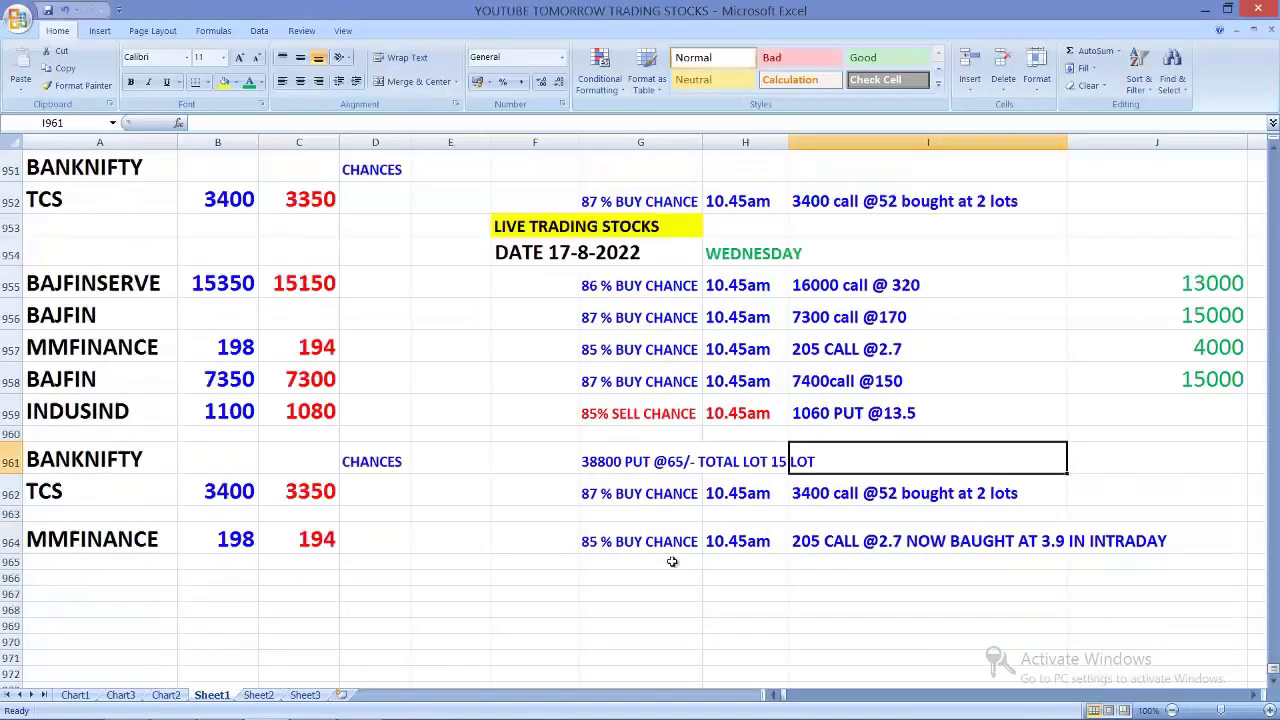
left_click(1127, 461)
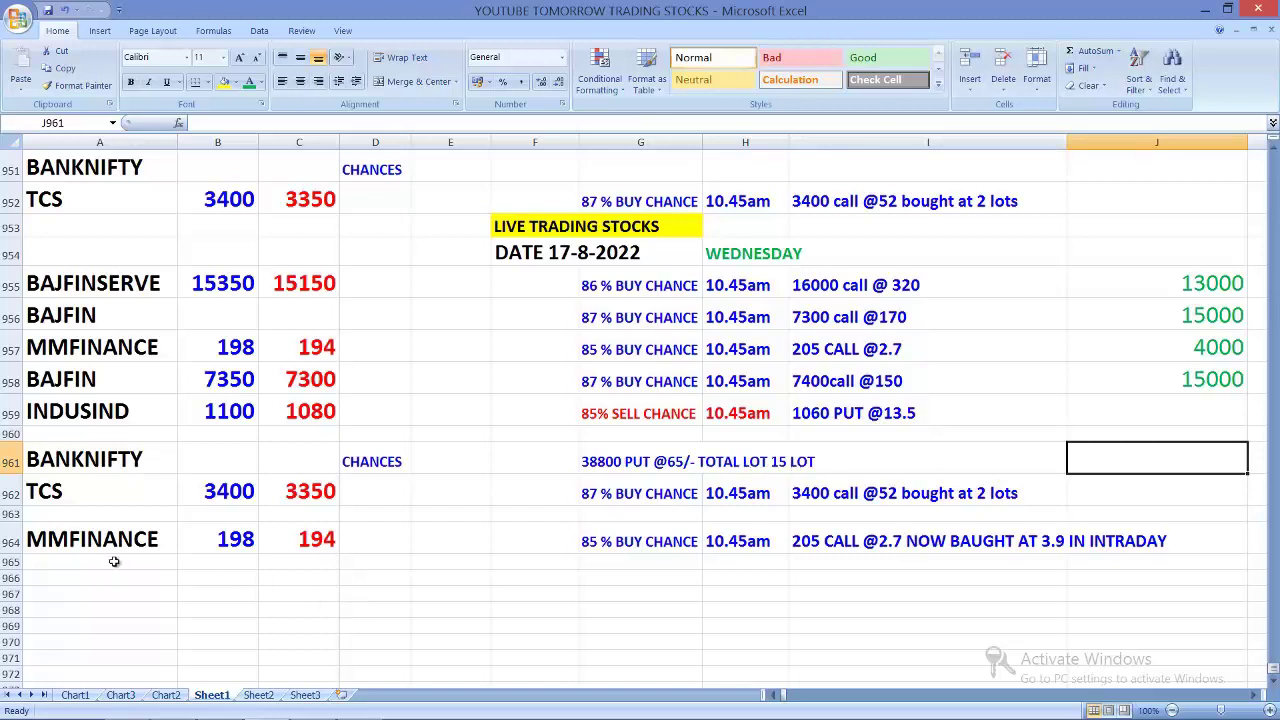
Review the TCS and MMFINANCE trades in rows 962 and 964, checking their call quotes in NEST Trader before returning to Excel.
left_click_drag(117, 490, 936, 502)
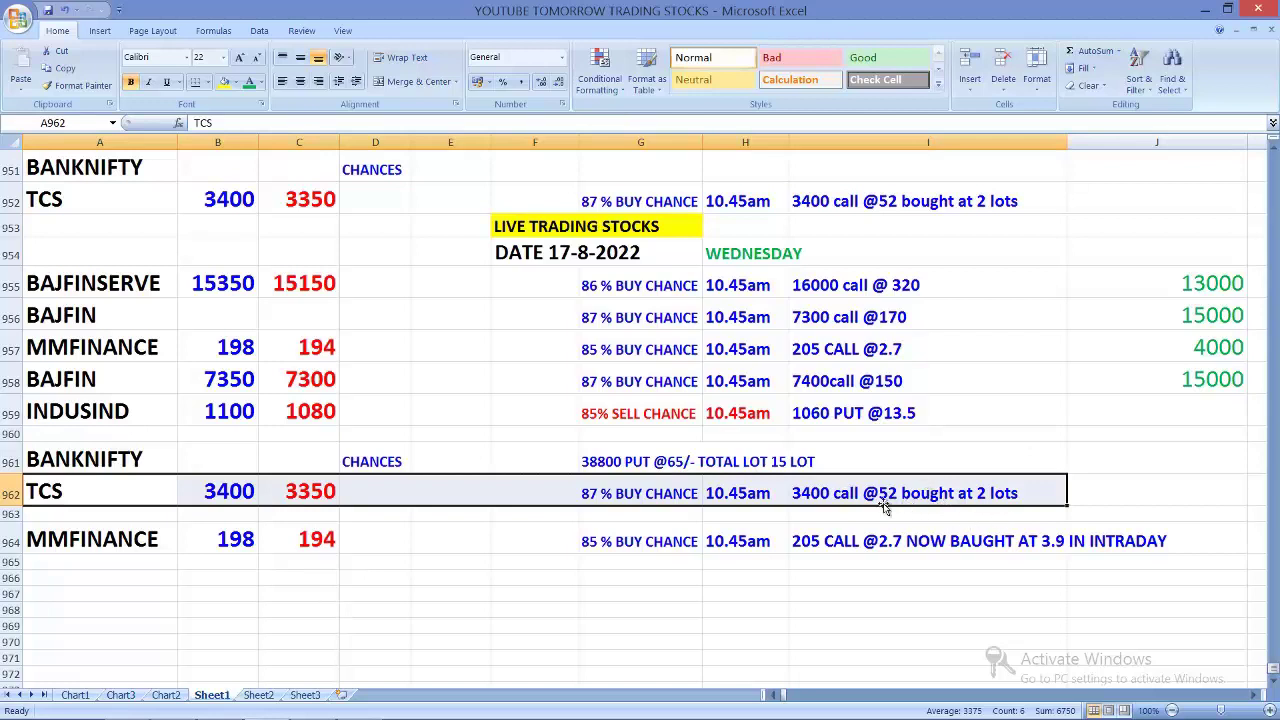
left_click_drag(100, 545, 1138, 552)
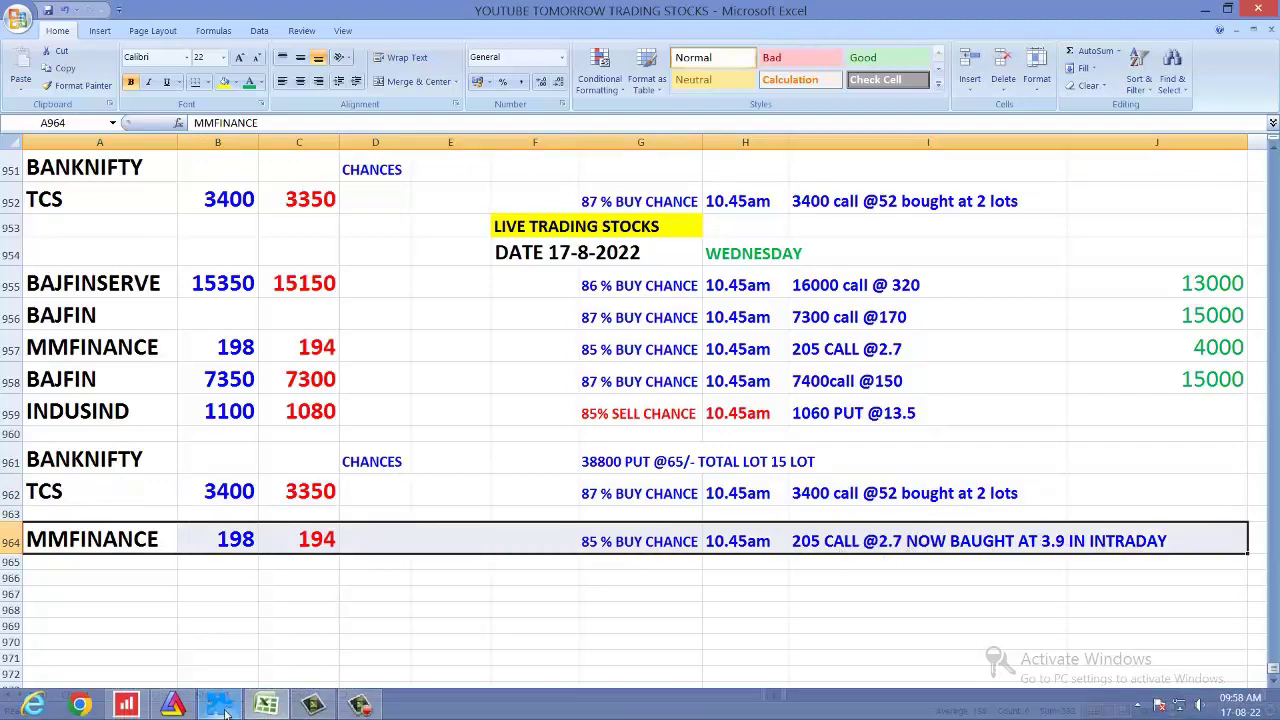
left_click(220, 705)
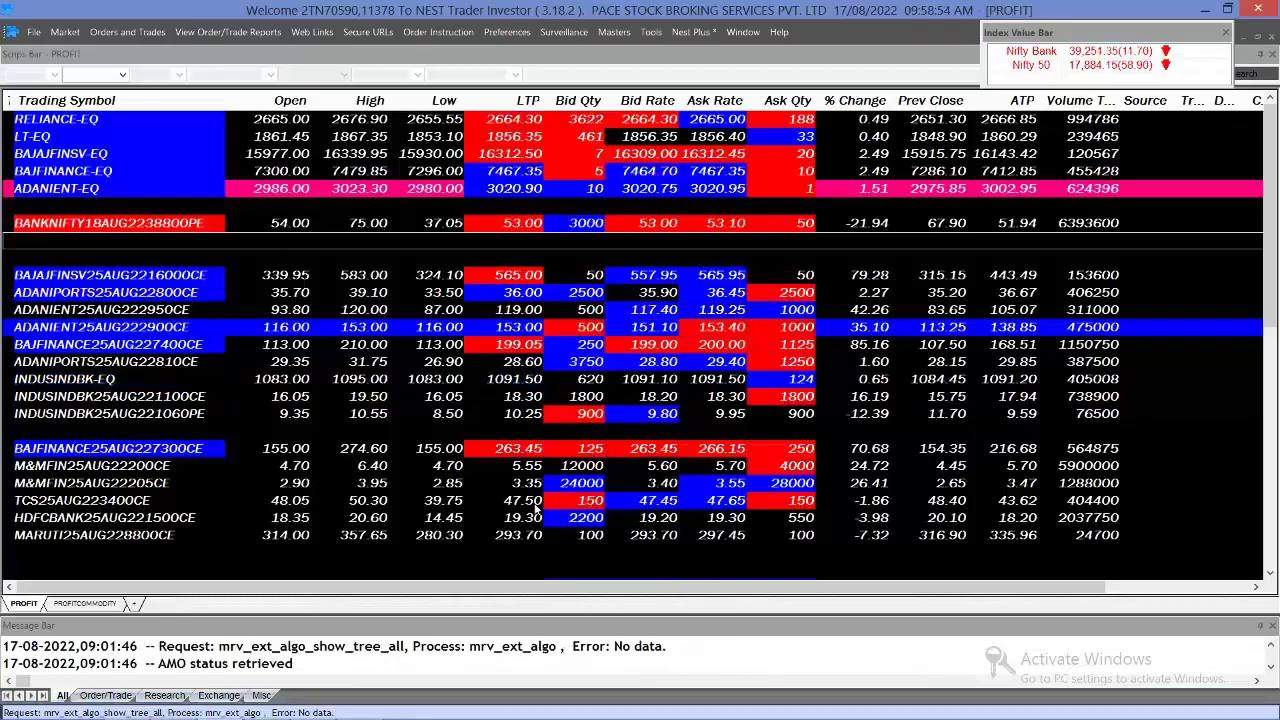
left_click(428, 485)
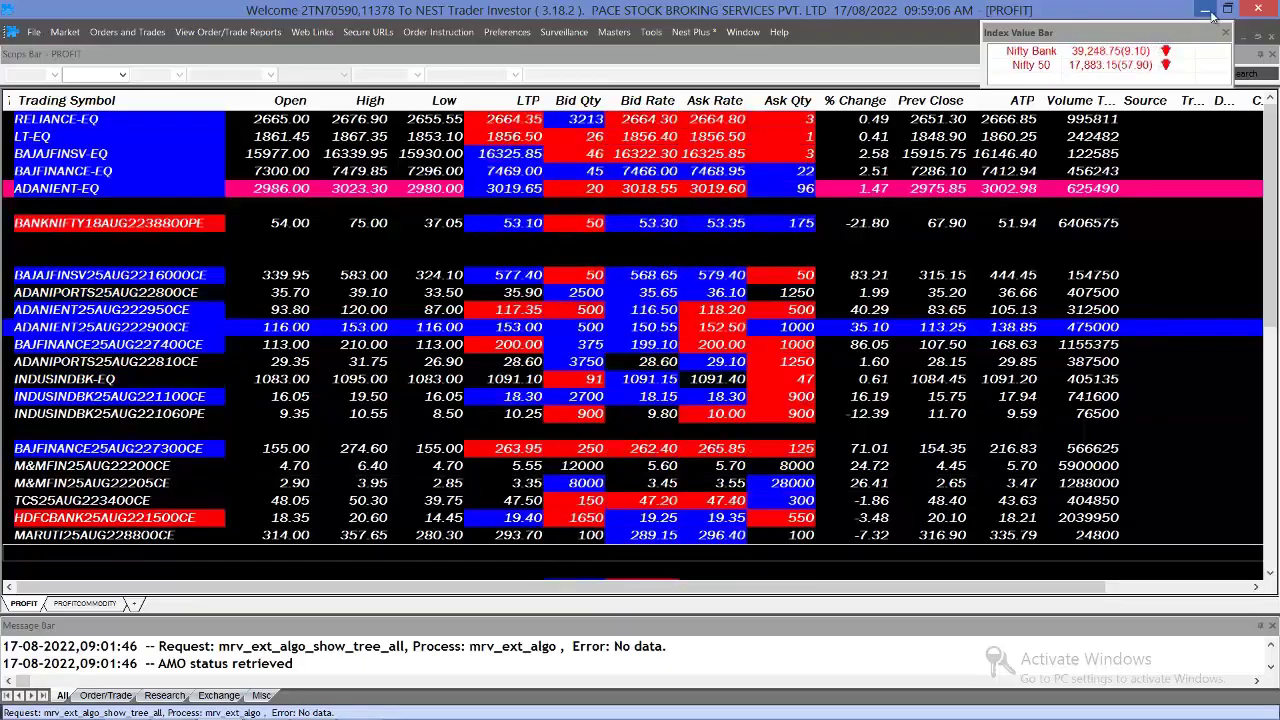
key("alt+Tab")
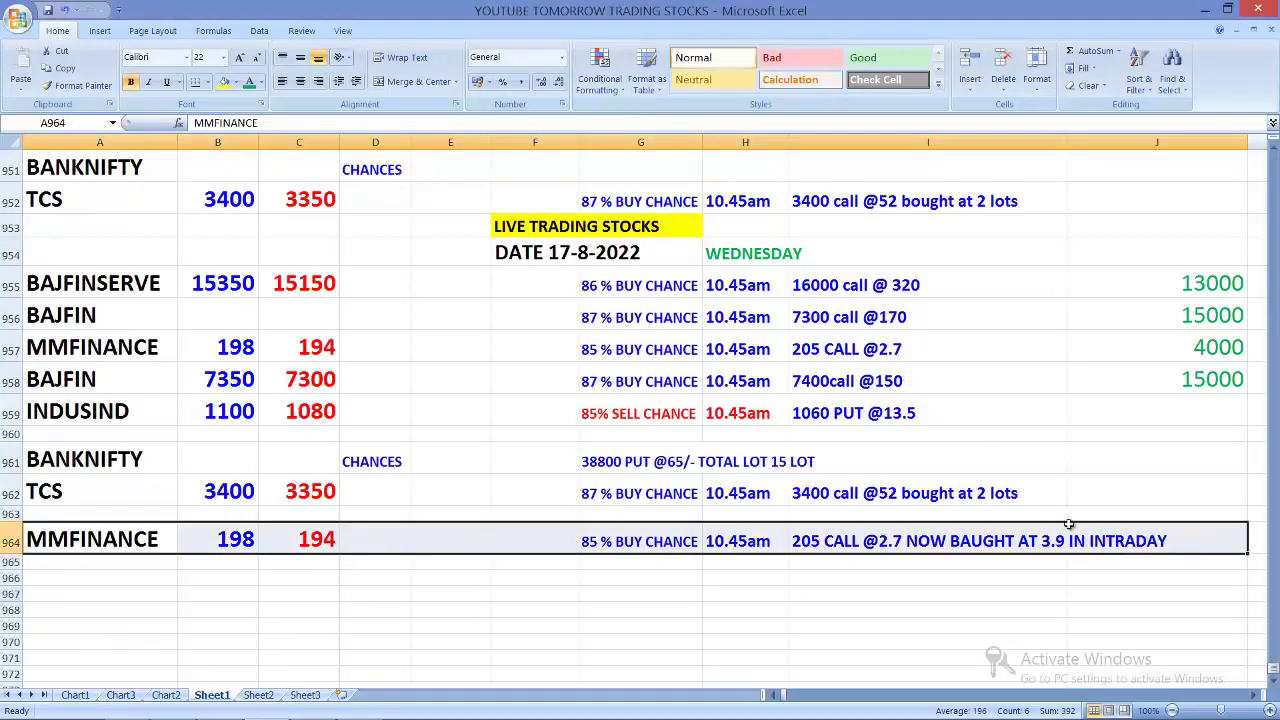
Append "-4000" to the BAJFIN 7400 call entry in I958 and colour only that added amount red.
left_click(902, 381)
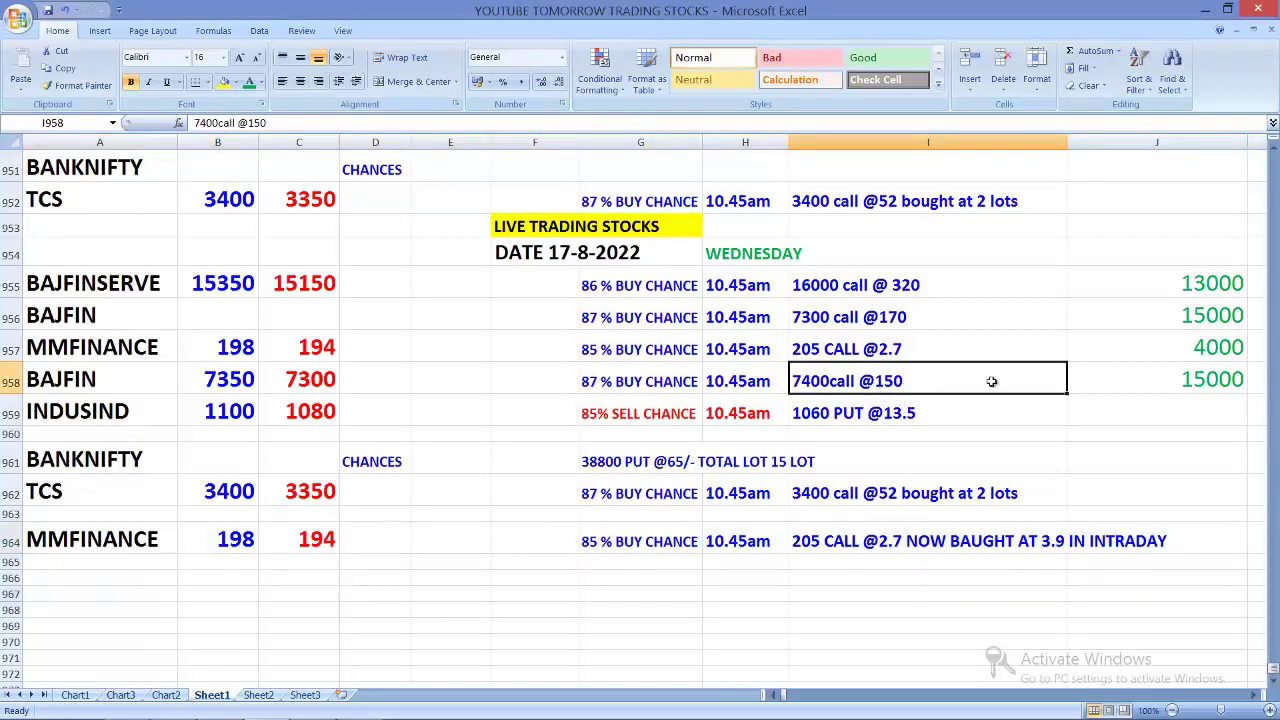
double_click(958, 382)
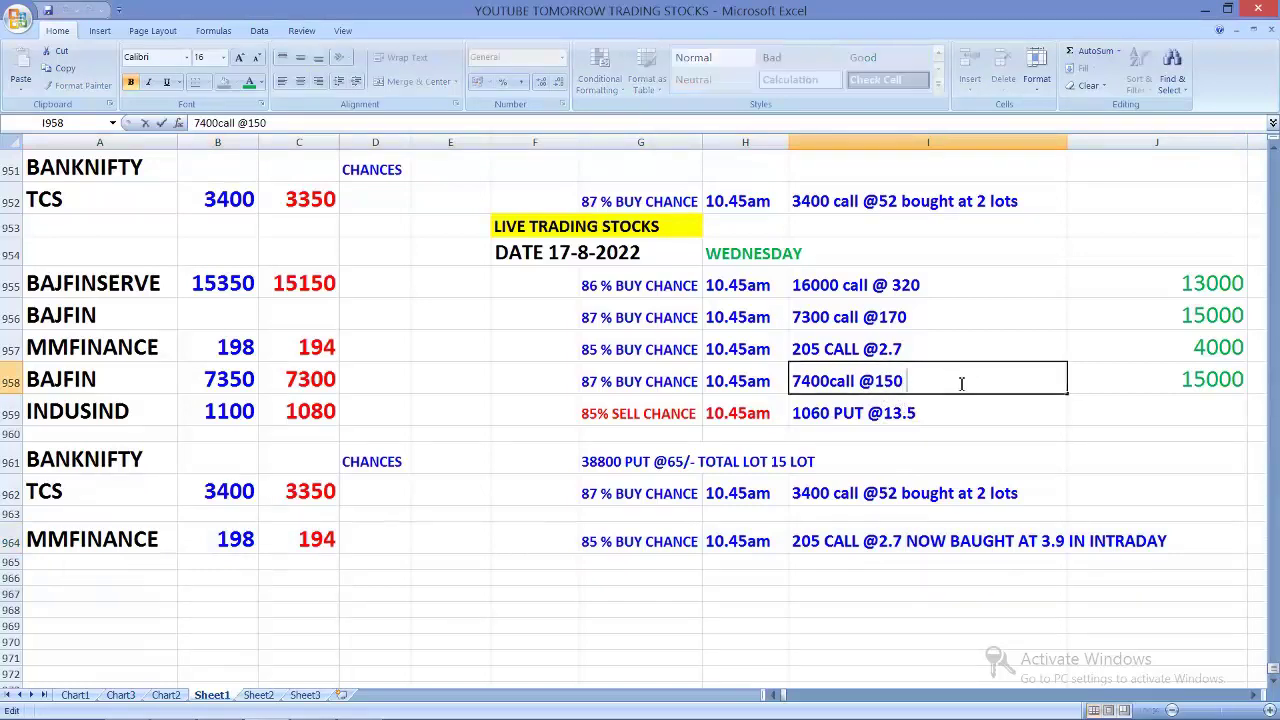
type("-4000")
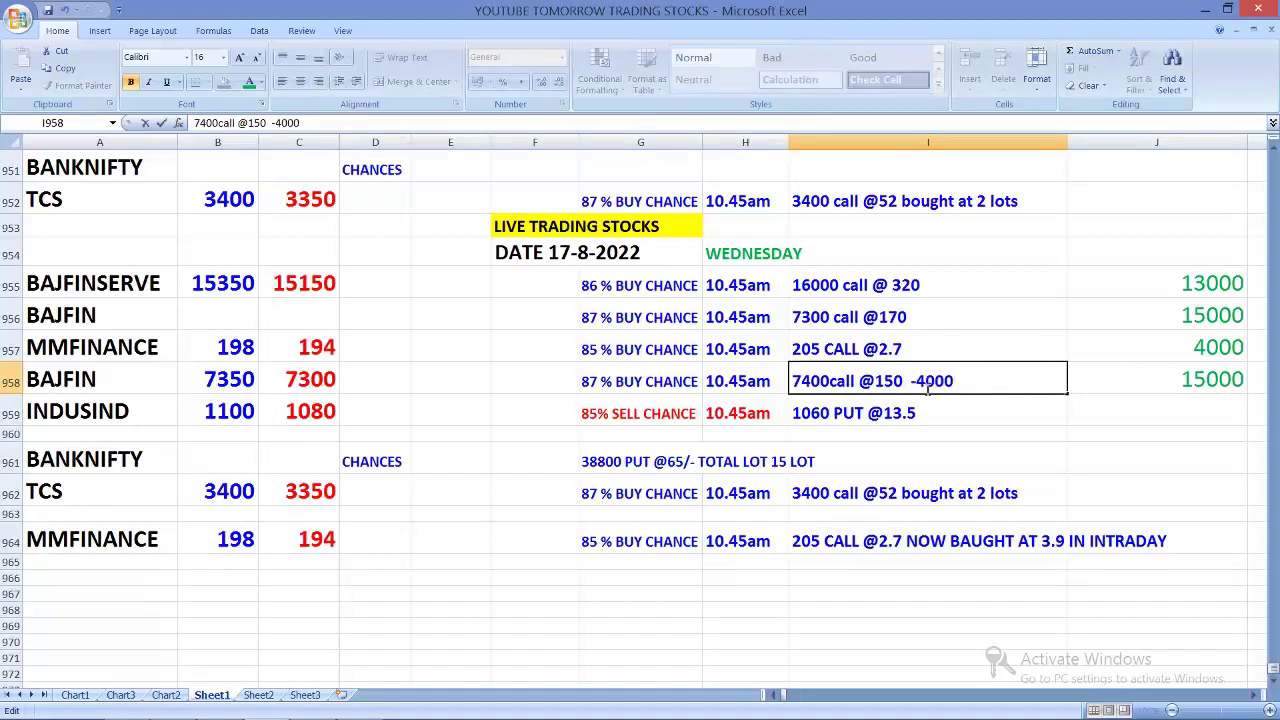
left_click_drag(911, 382, 971, 389)
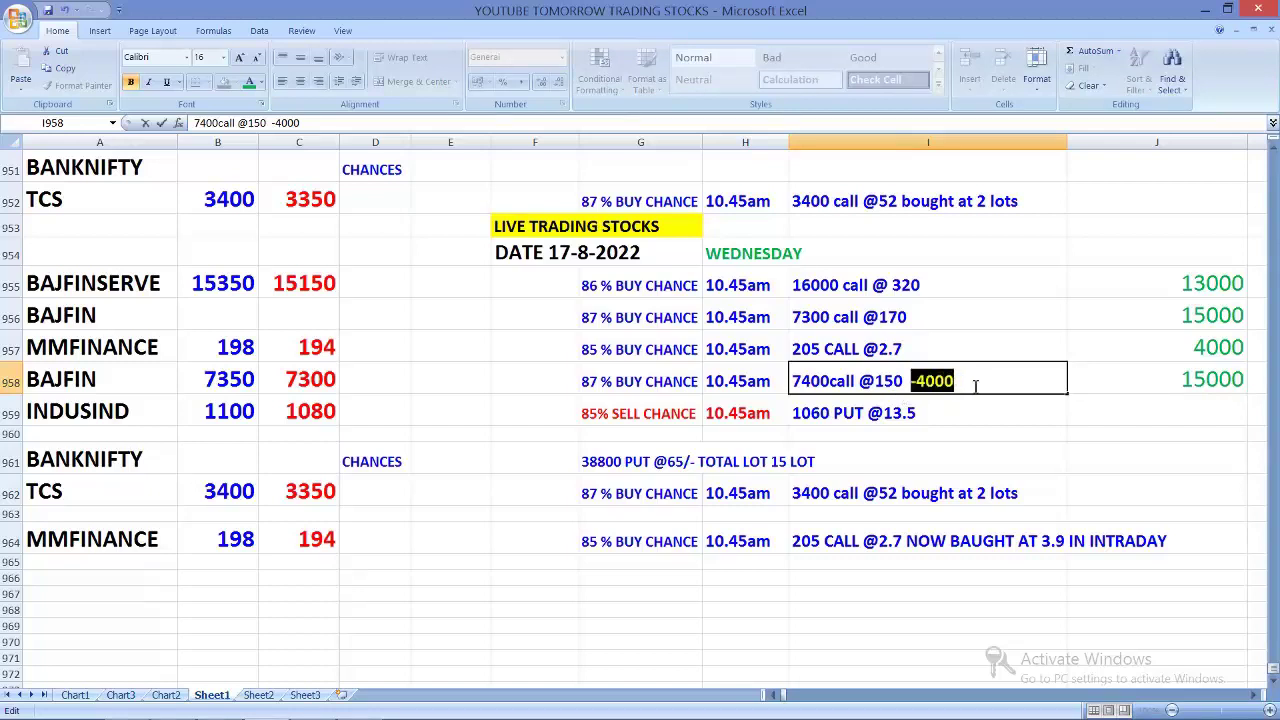
left_click(261, 82)
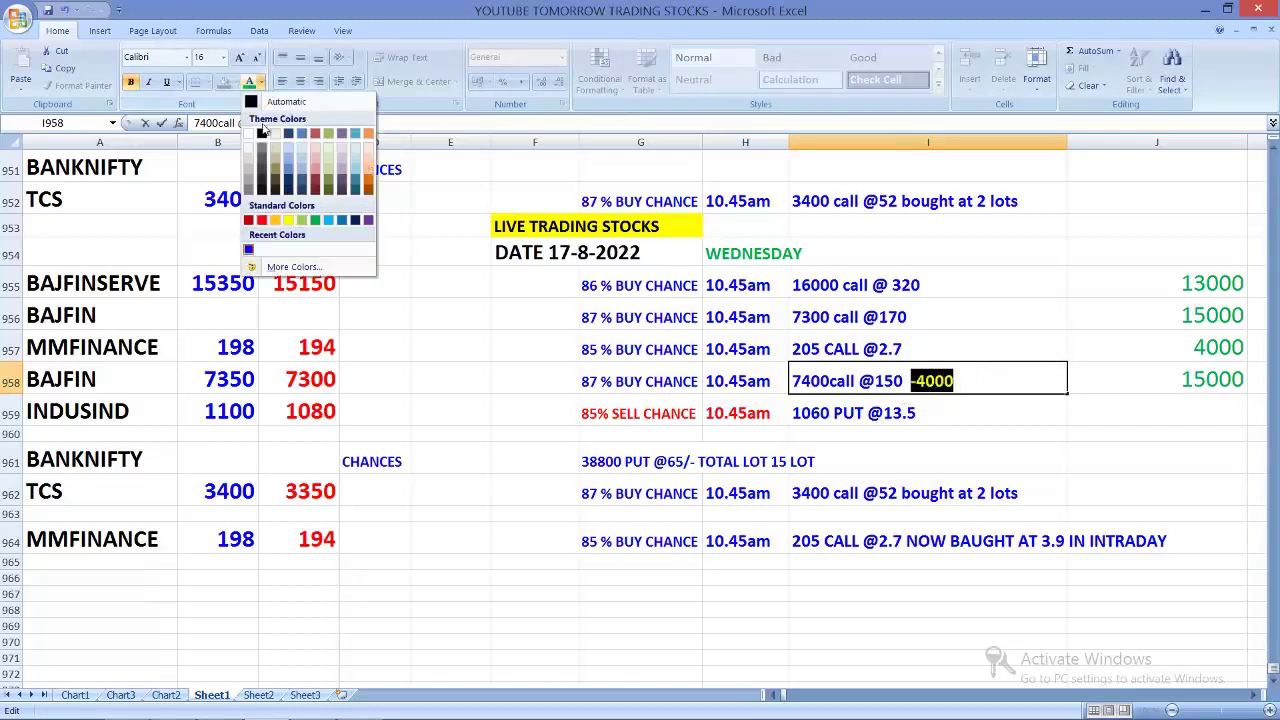
left_click(261, 219)
left_click(962, 401)
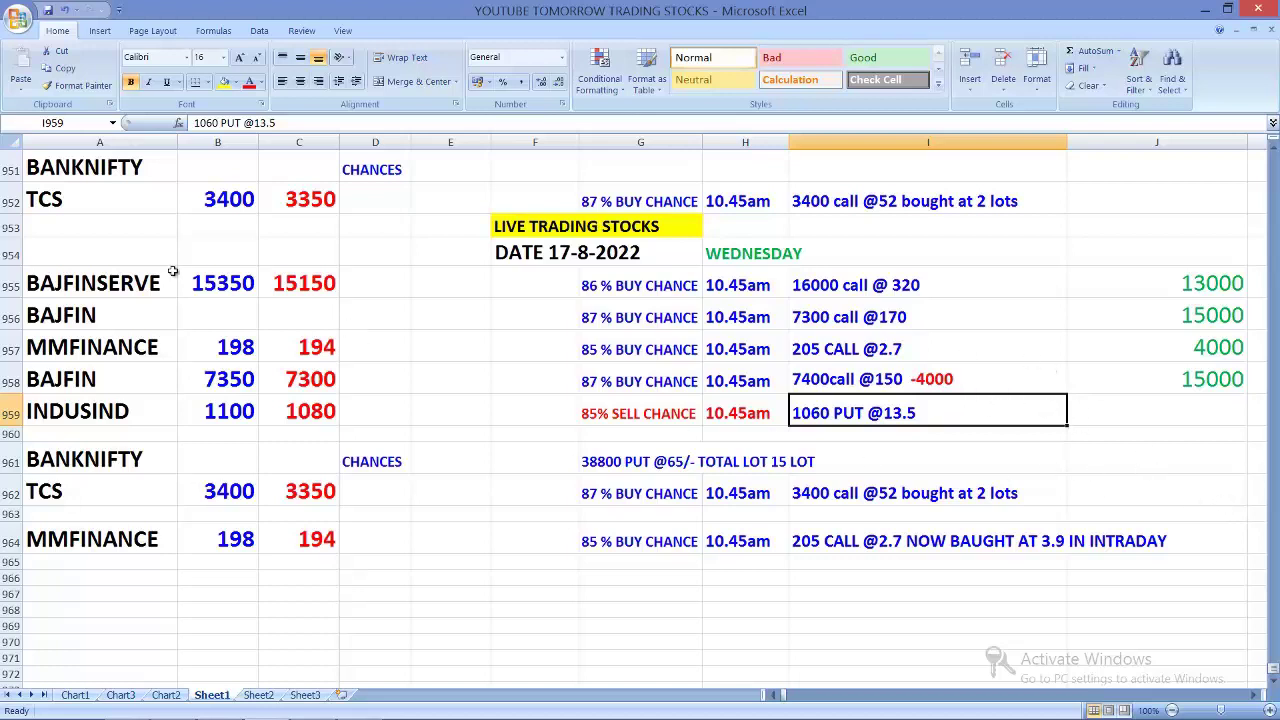
Review the 17-8-2022 trades in rows 955 to 964, check the system calendar and clock, and return to the empty cell A966.
left_click_drag(111, 281, 1090, 536)
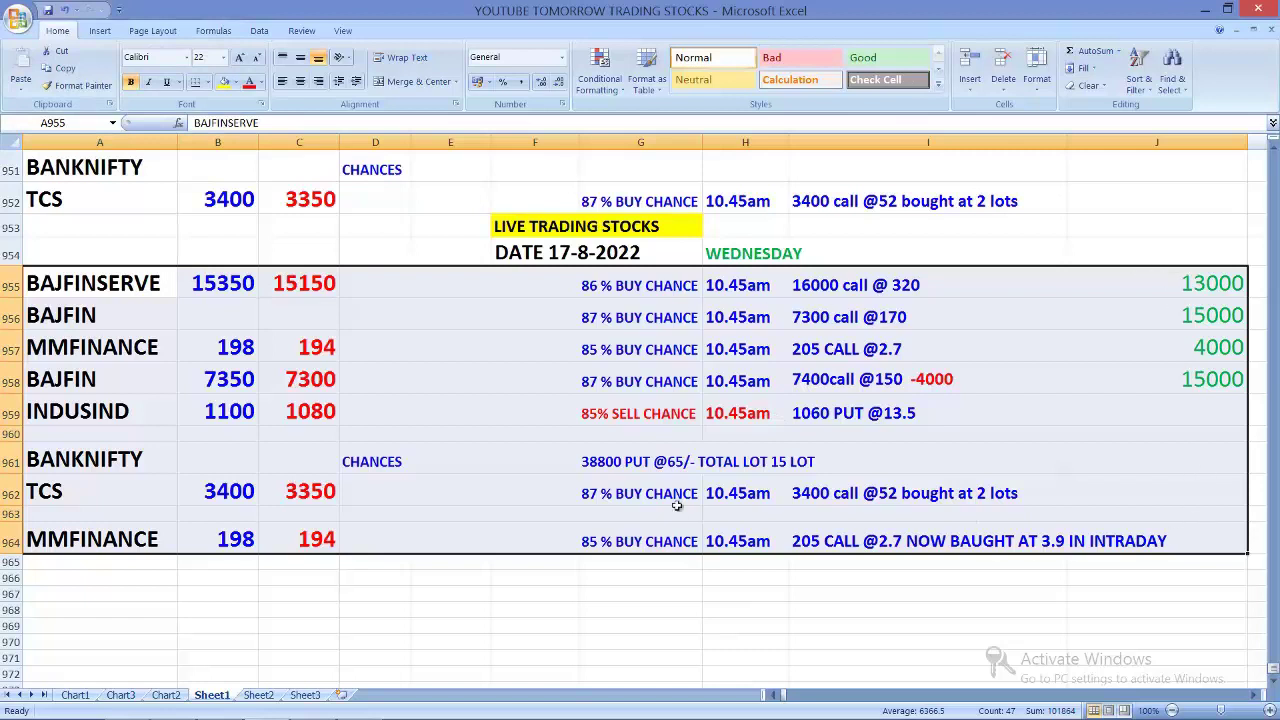
left_click(1240, 704)
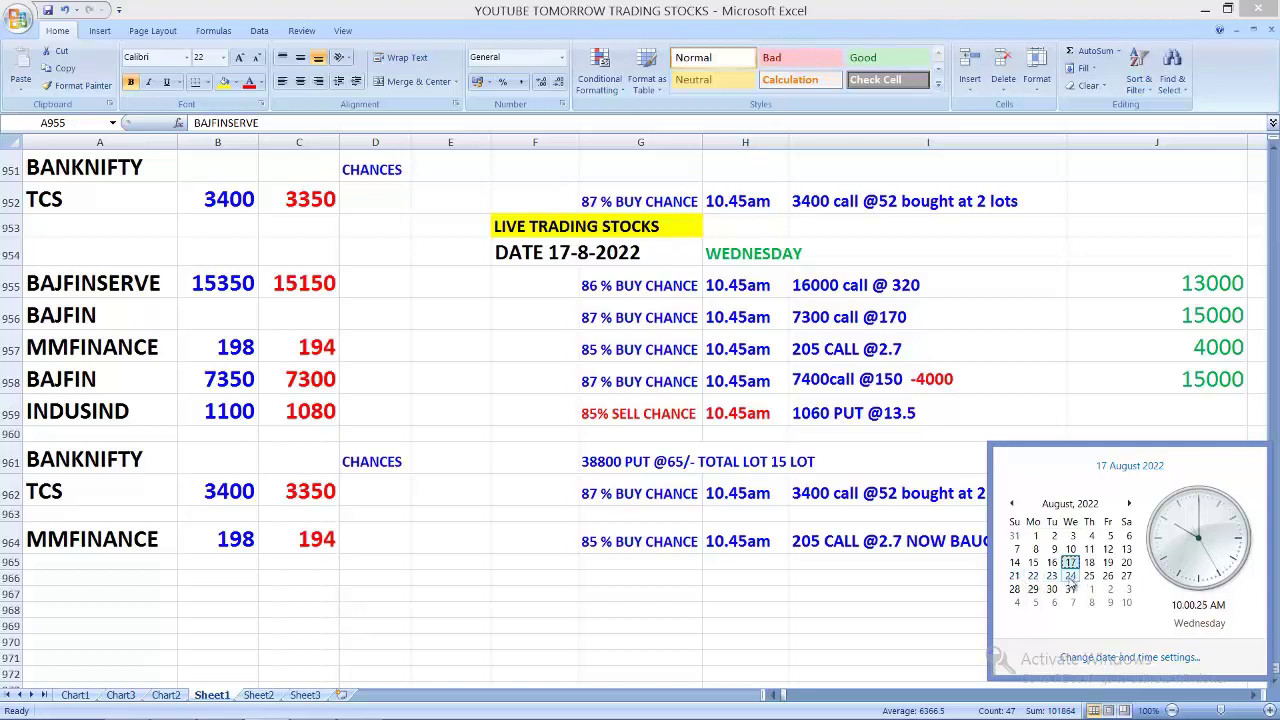
left_click(914, 608)
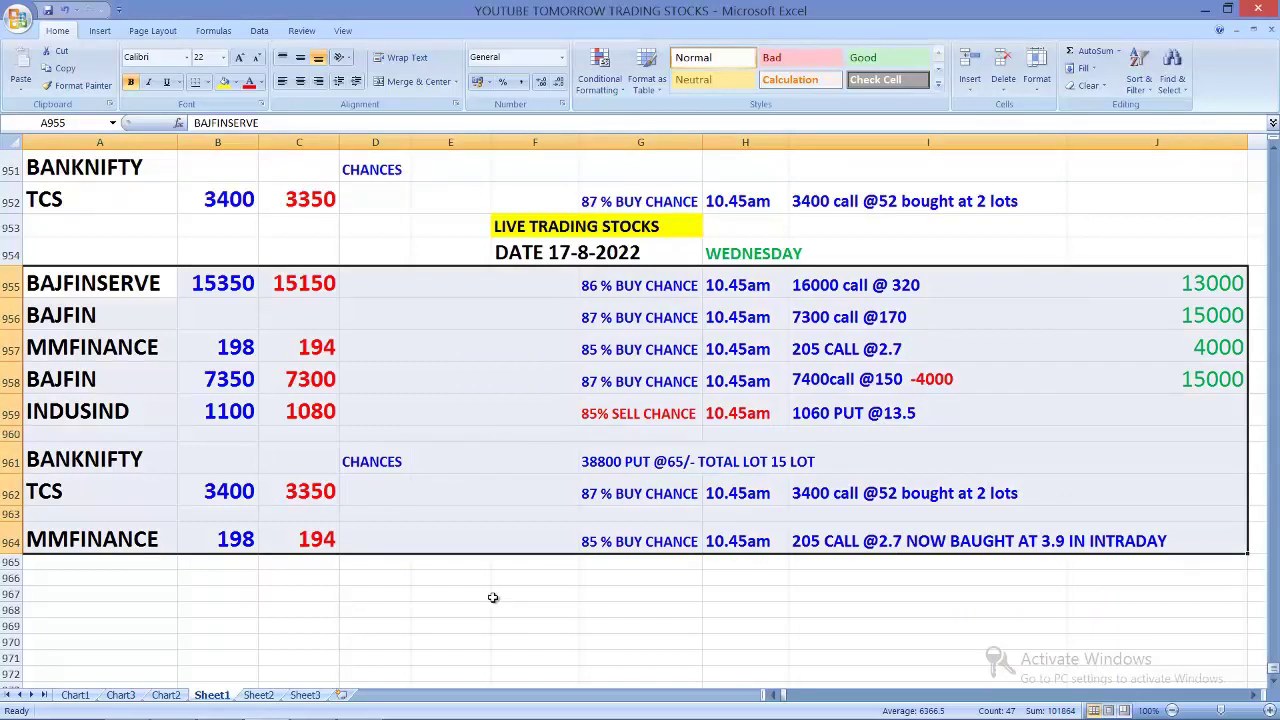
left_click(92, 577)
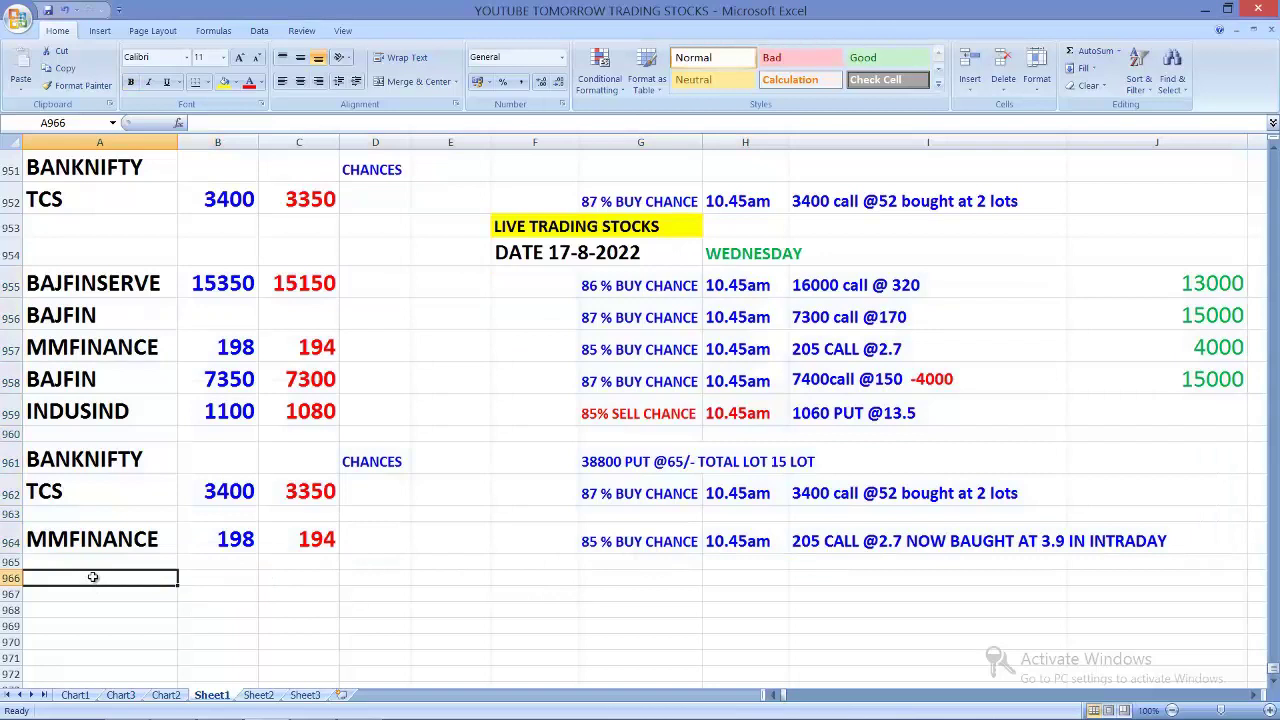